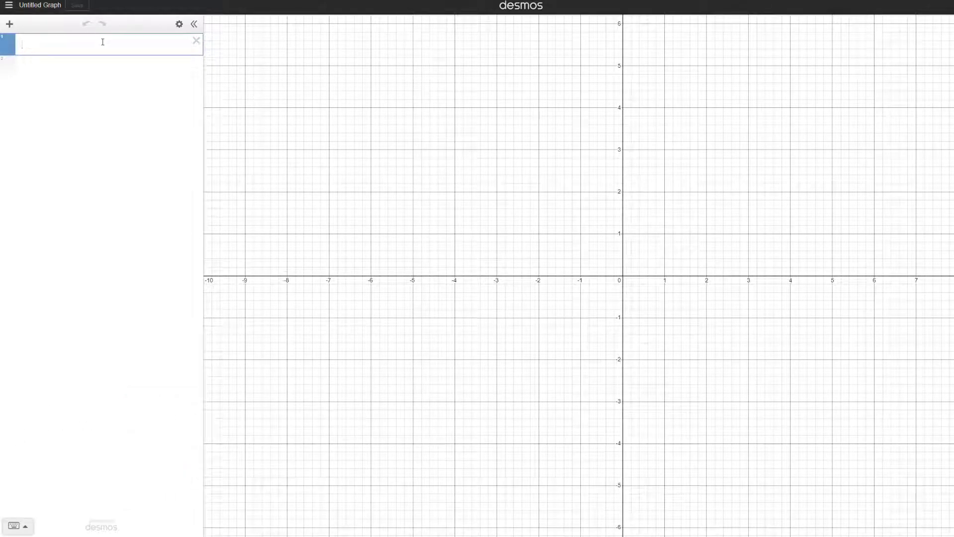
Enter the function f(x) = x^2 + 1 as the first expression
text(f(x))
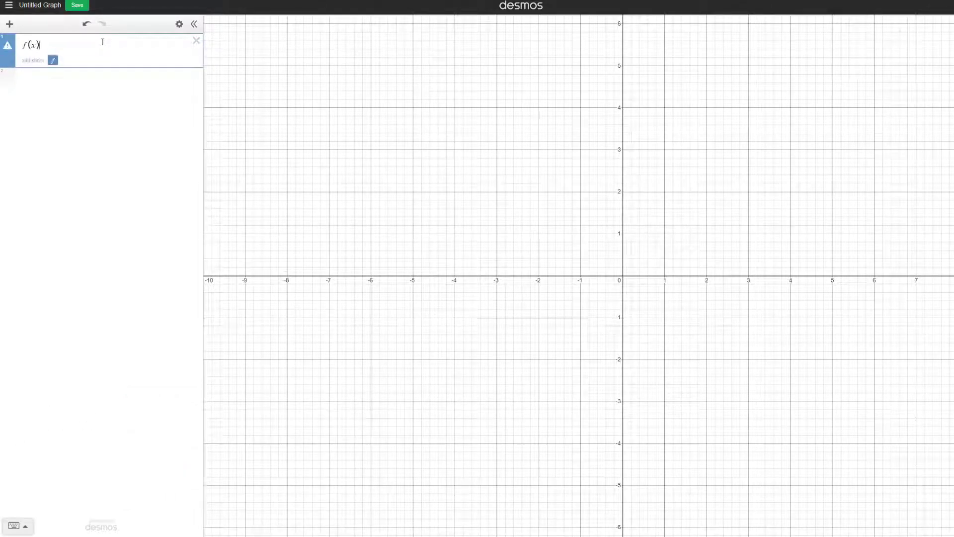
text(=x^2)
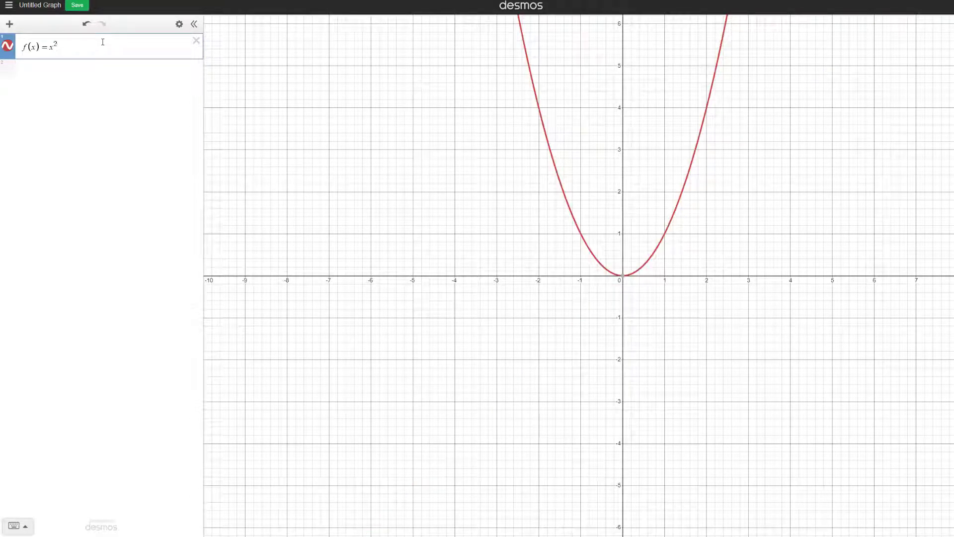
text(+1)
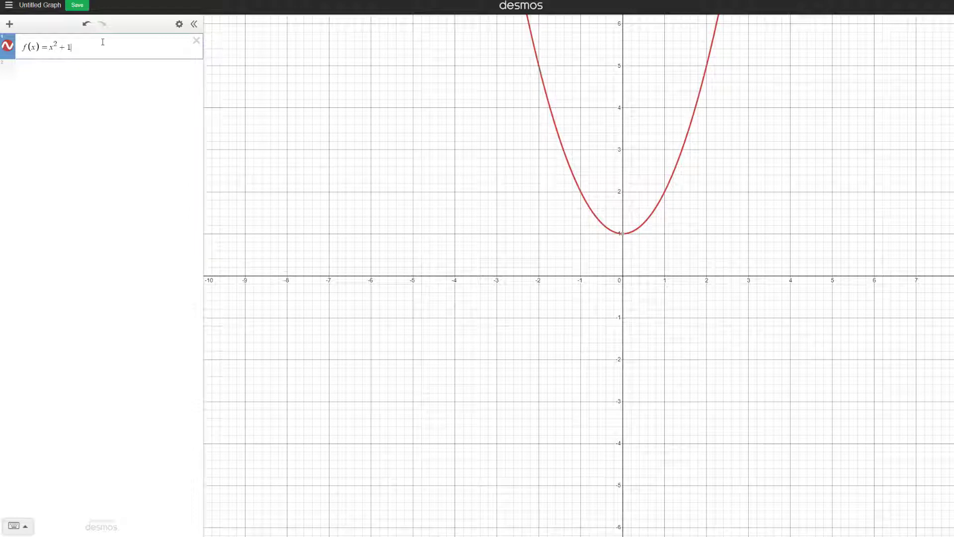
key(Return)
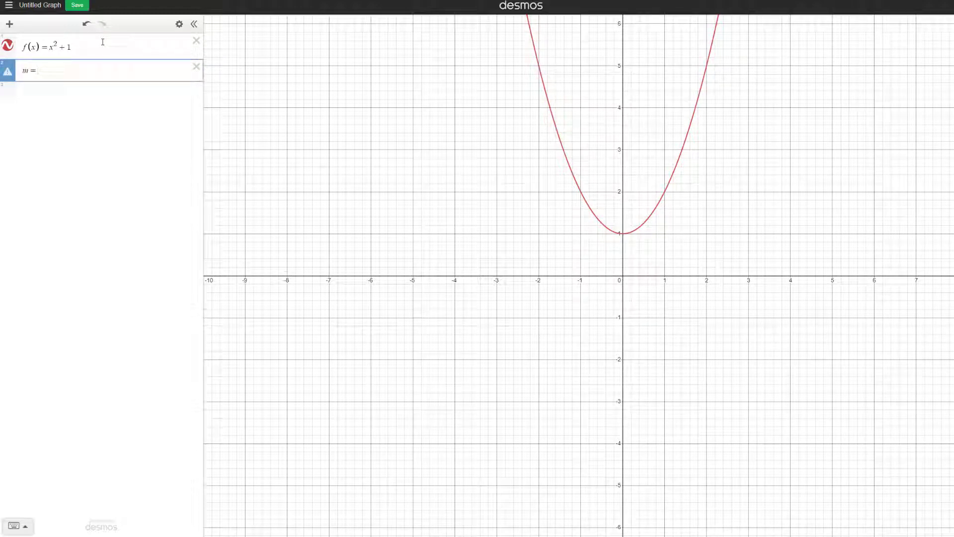
Define the slope m = f'(a), and add a slider a = 1 directly above it in the list
text(m=f'(x)
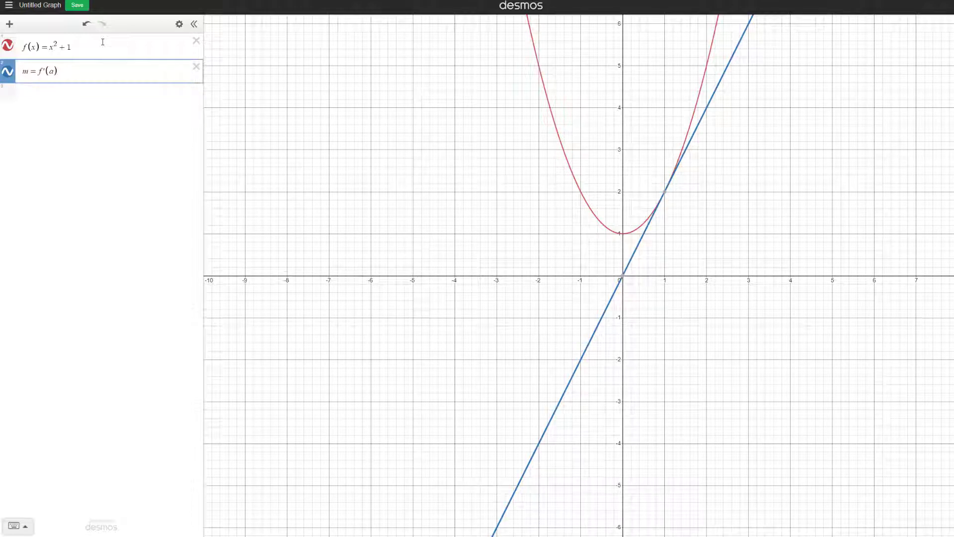
key(Return)
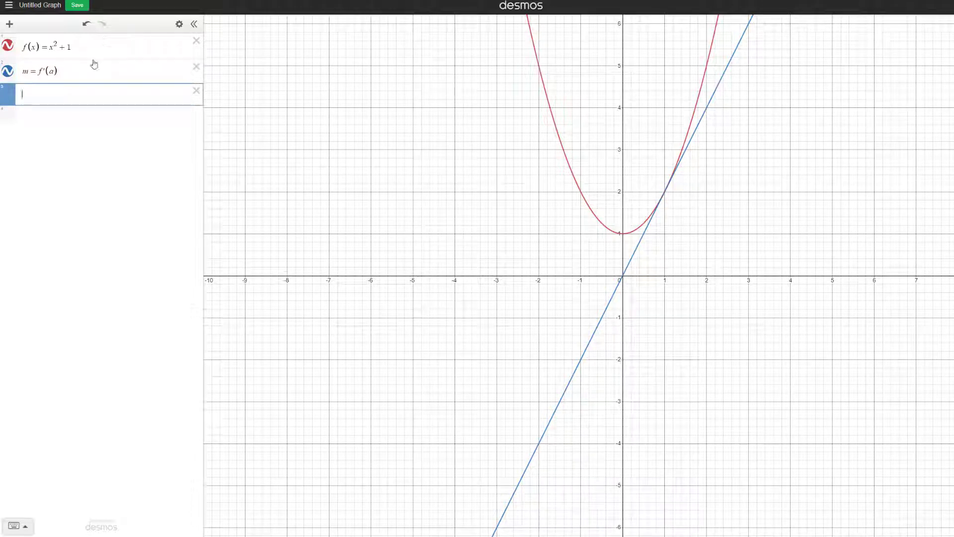
text(a=1)
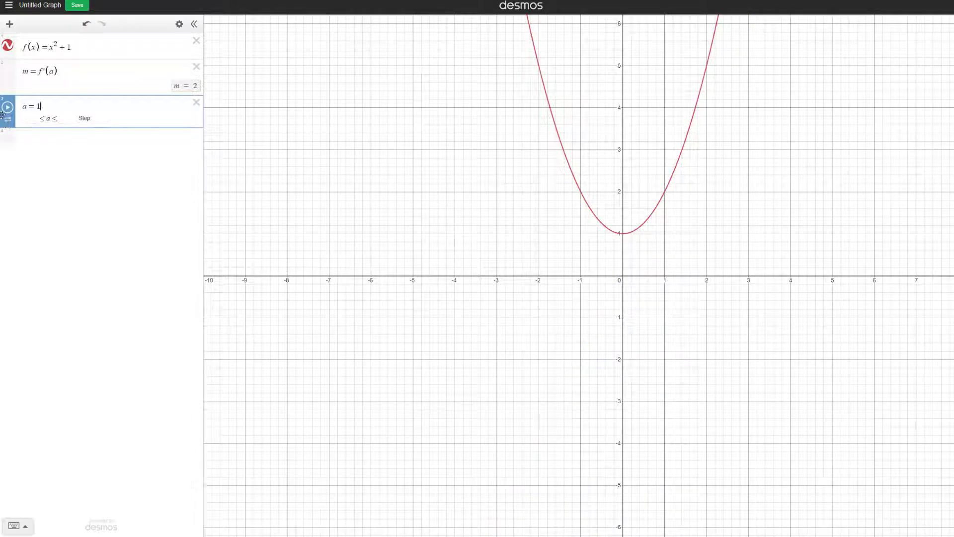
drag(14, 114, 14, 76)
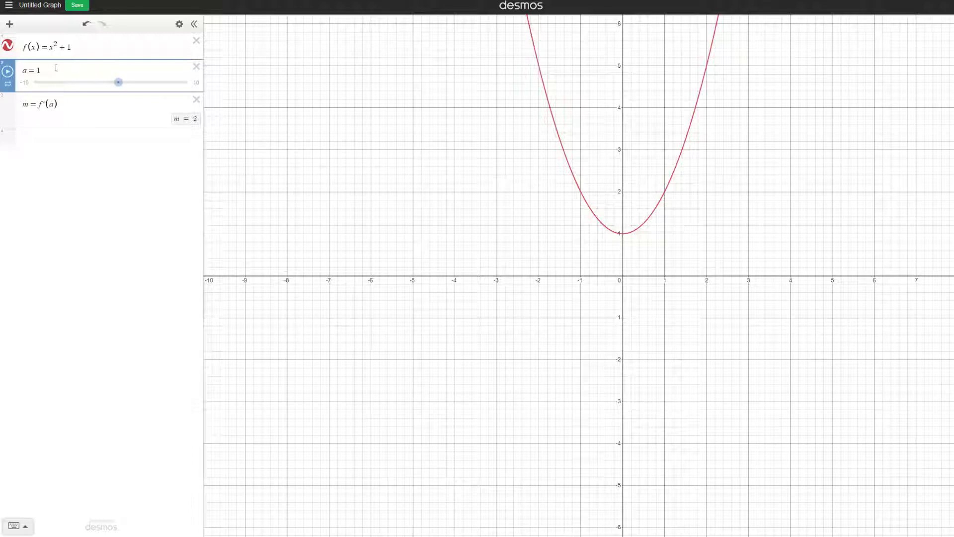
Limit the slider a to the range -3 to 3
click(24, 82)
click(32, 85)
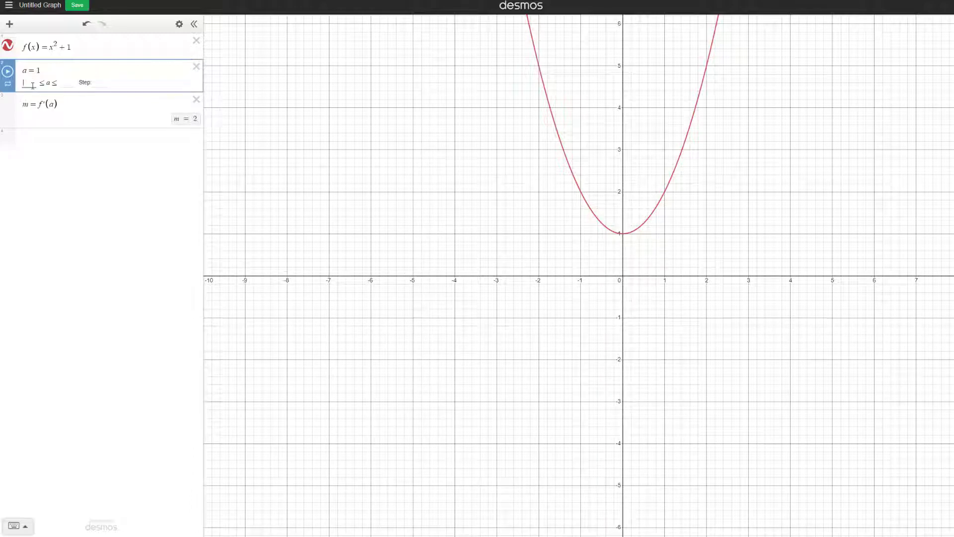
text(-3)
key(Tab)
key(Tab)
key(Return)
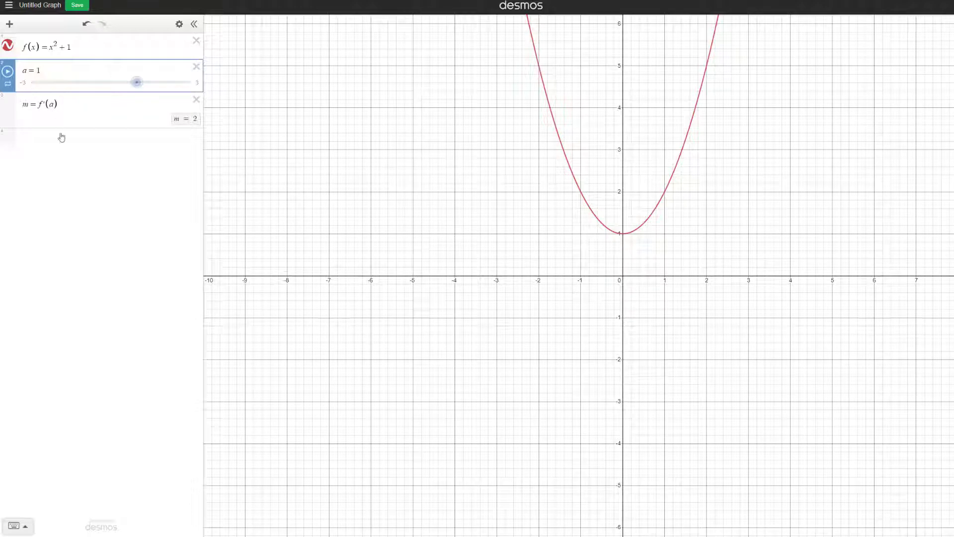
Define the intercept b = f(a) - am below the slope expression
click(76, 103)
key(Return)
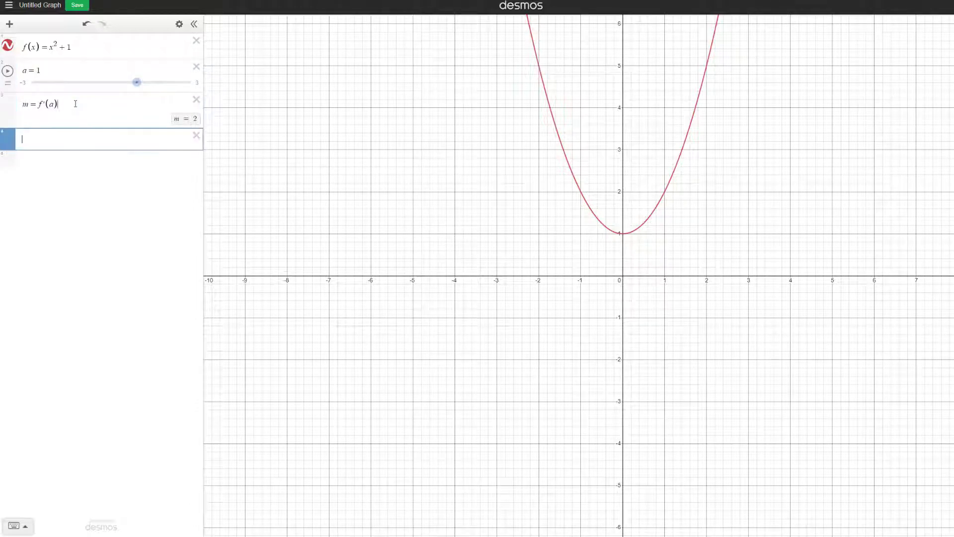
text(b=f()
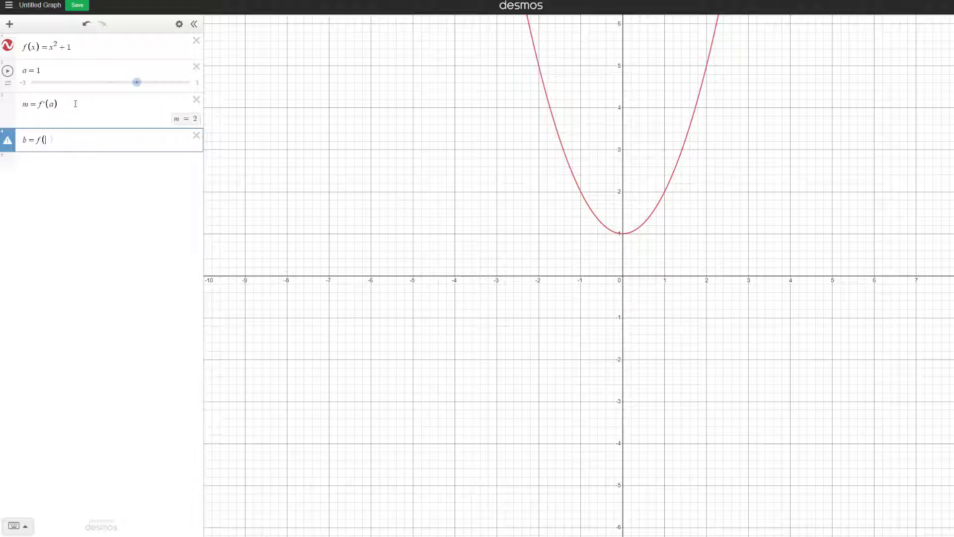
text(a)-)
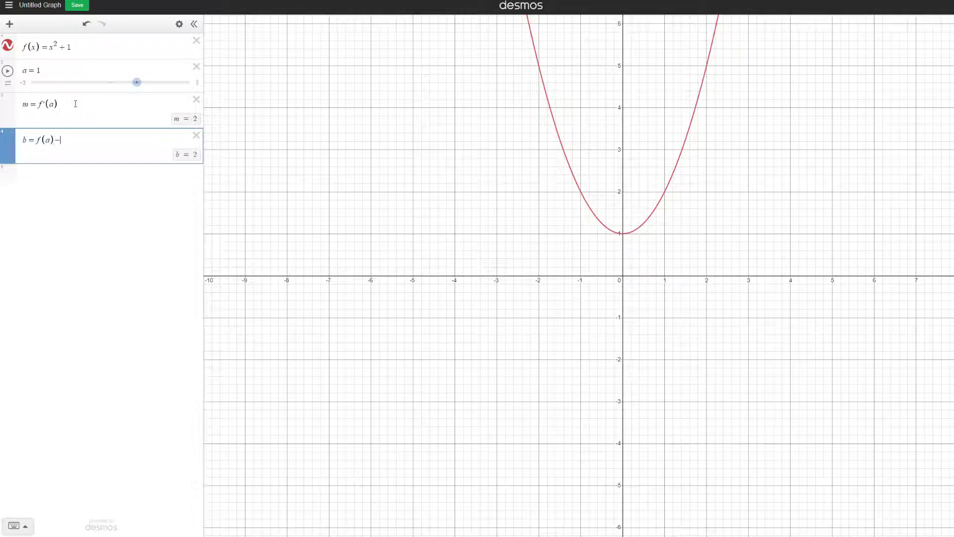
text(am)
key(Return)
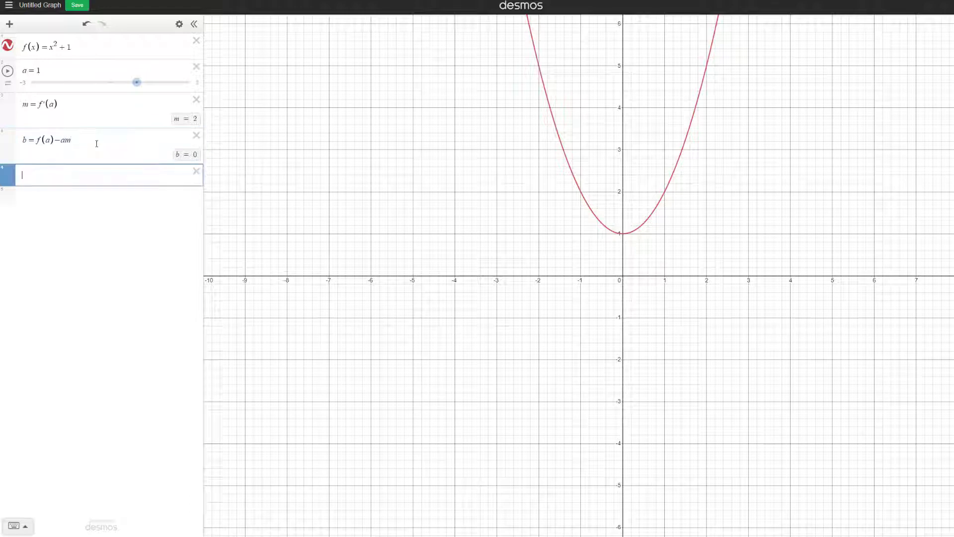
Plot the tangent line y = mx + b and briefly animate the slider a to test it
text(y = mx)
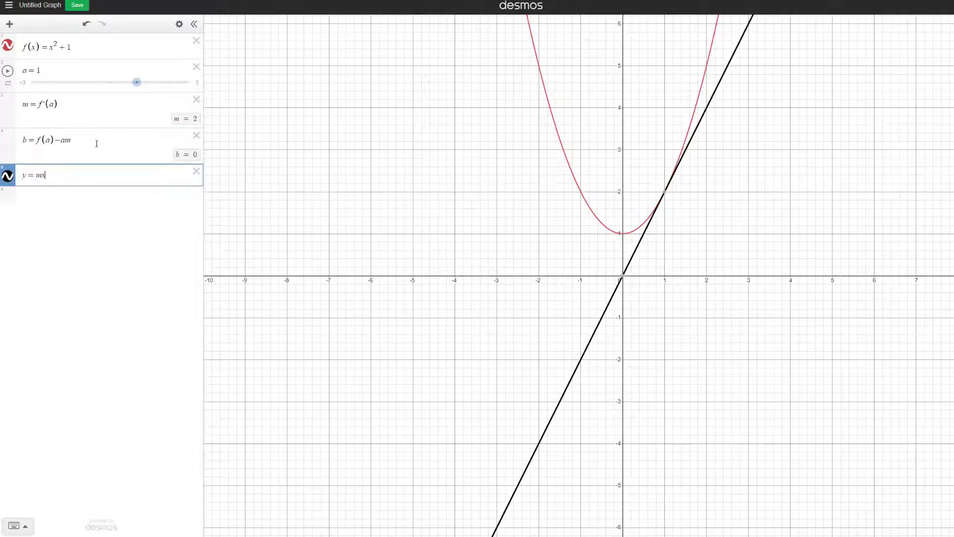
text( + b)
click(7, 71)
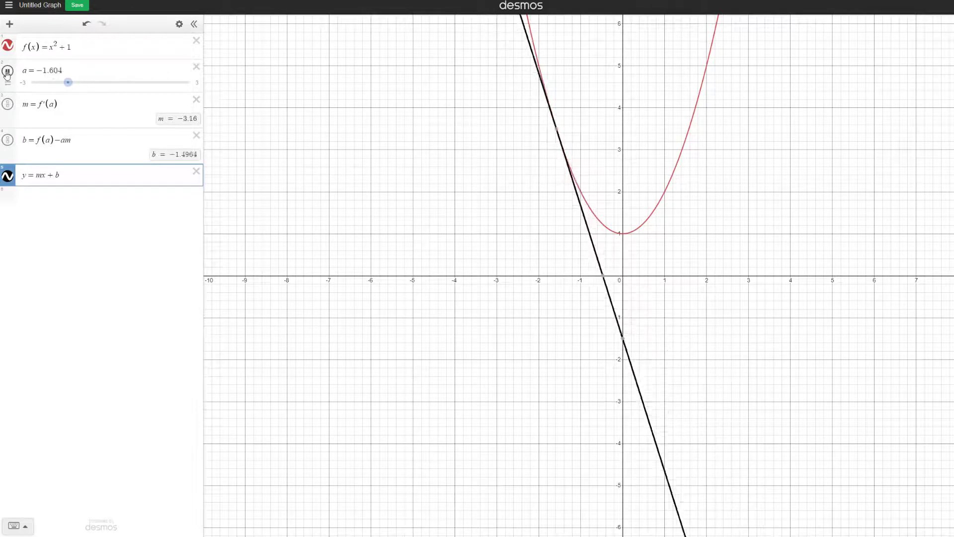
click(7, 71)
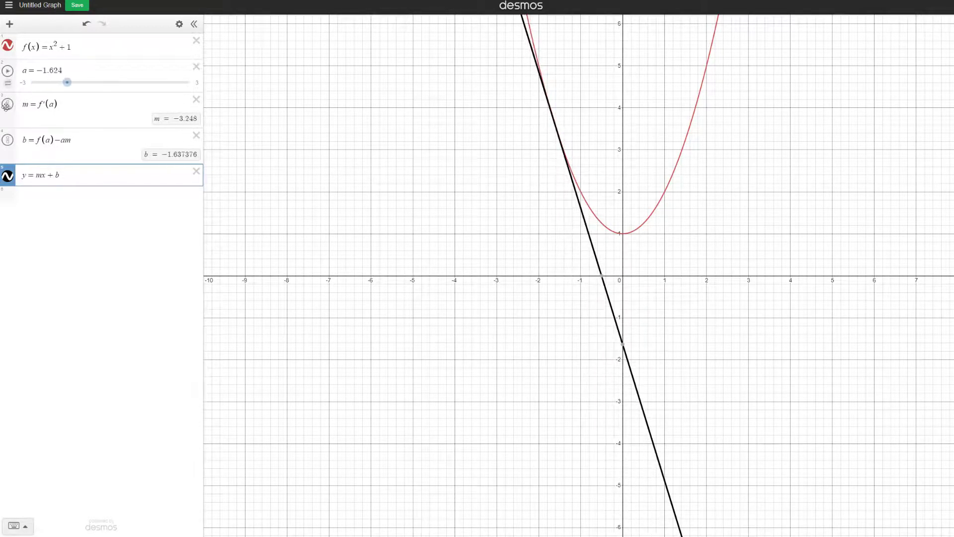
Style the tangent line y = mx + b as a blue dashed line with thickness 2
click(8, 177)
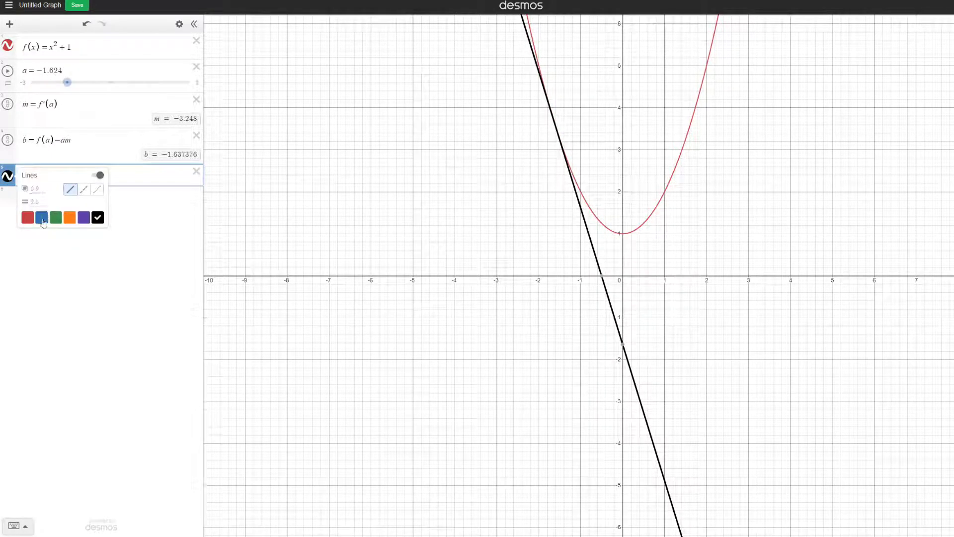
click(41, 217)
click(84, 191)
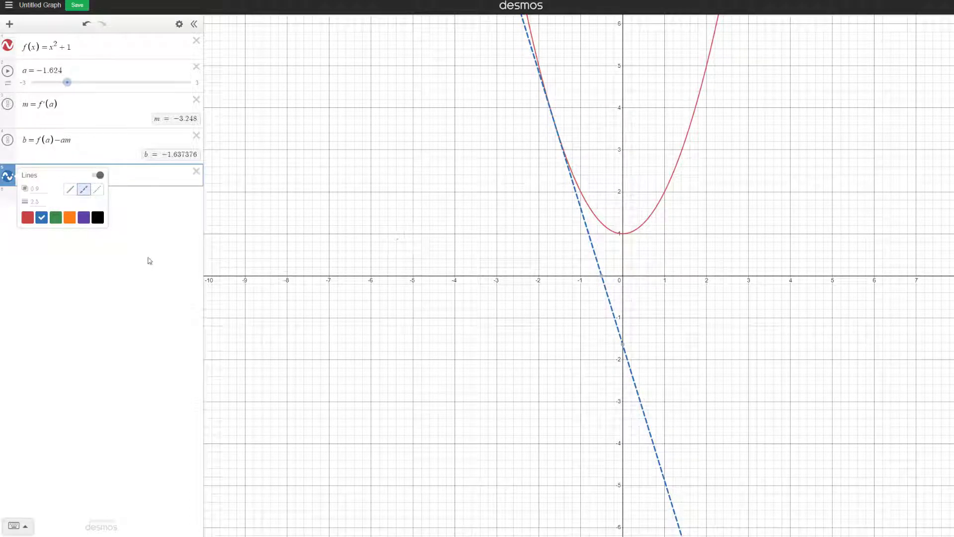
click(39, 203)
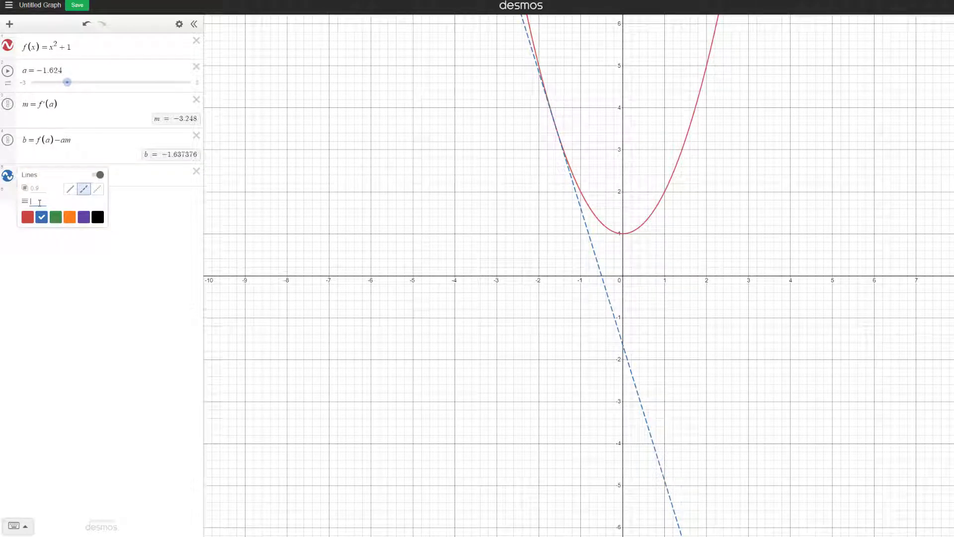
text(2)
click(143, 225)
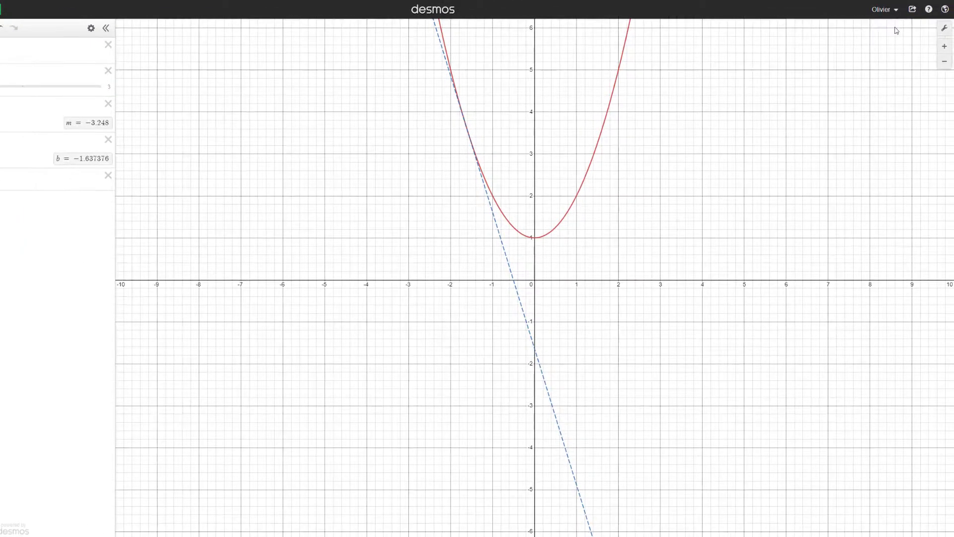
Hide the graph's grid and label the axes x and y
click(944, 28)
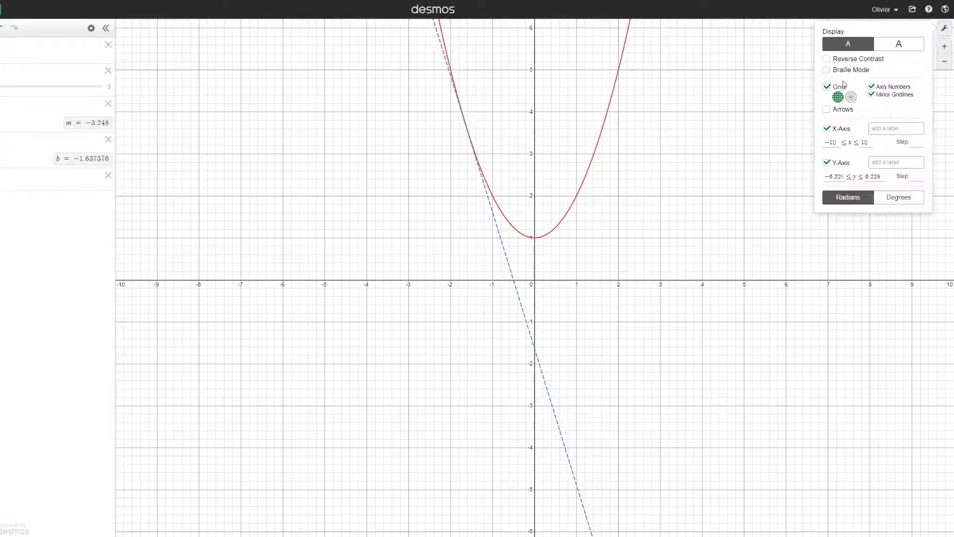
click(827, 87)
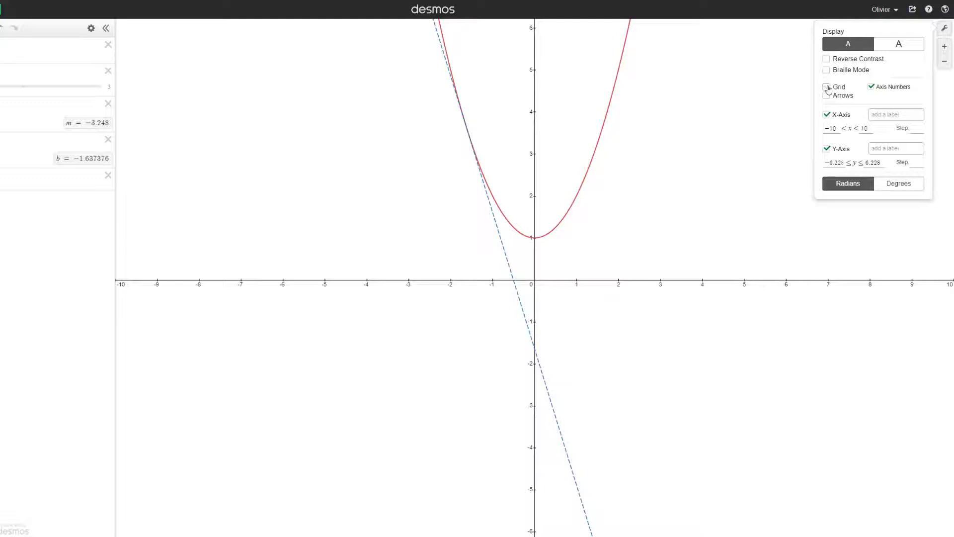
click(869, 115)
text(x)
click(903, 148)
Show arrows on the positive ends of the axes only, and try reverse contrast before restoring the normal display
click(827, 96)
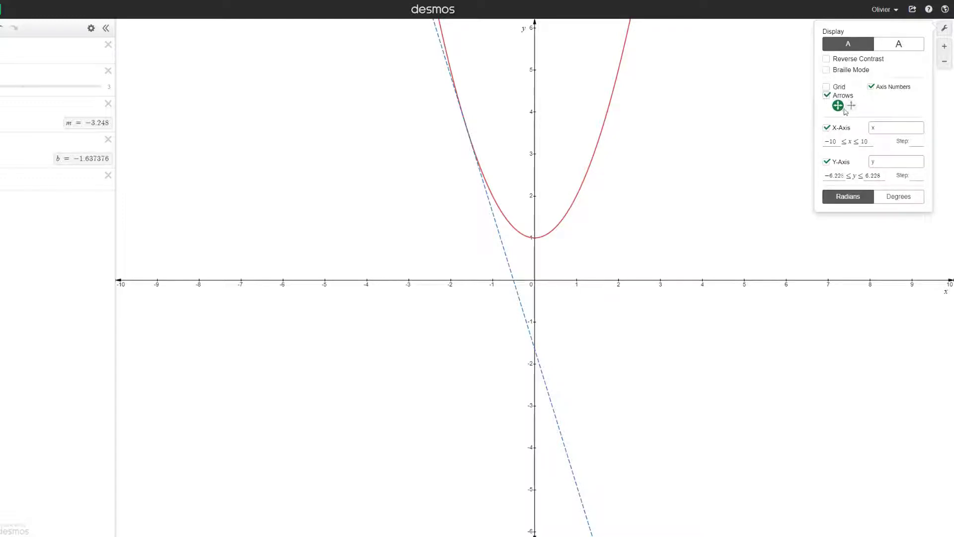
click(851, 105)
click(834, 61)
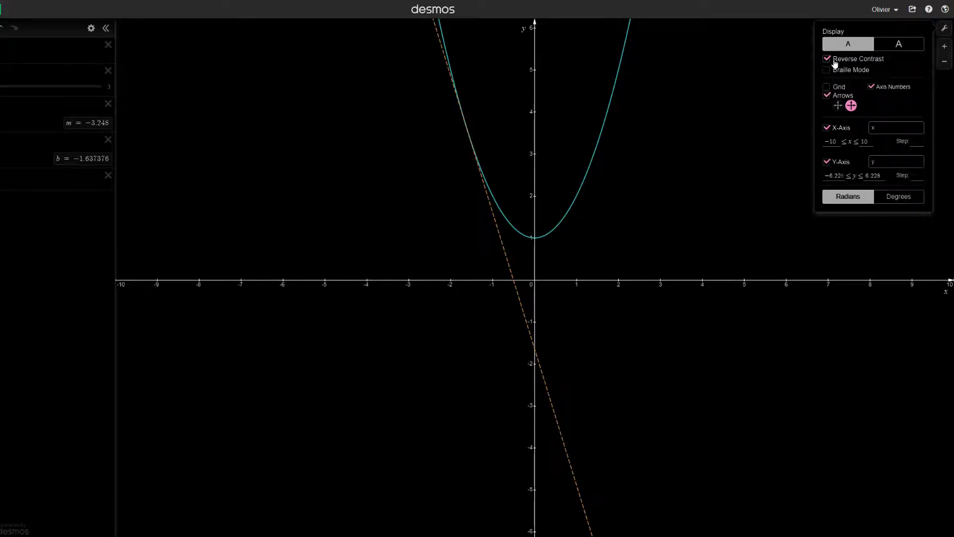
click(835, 62)
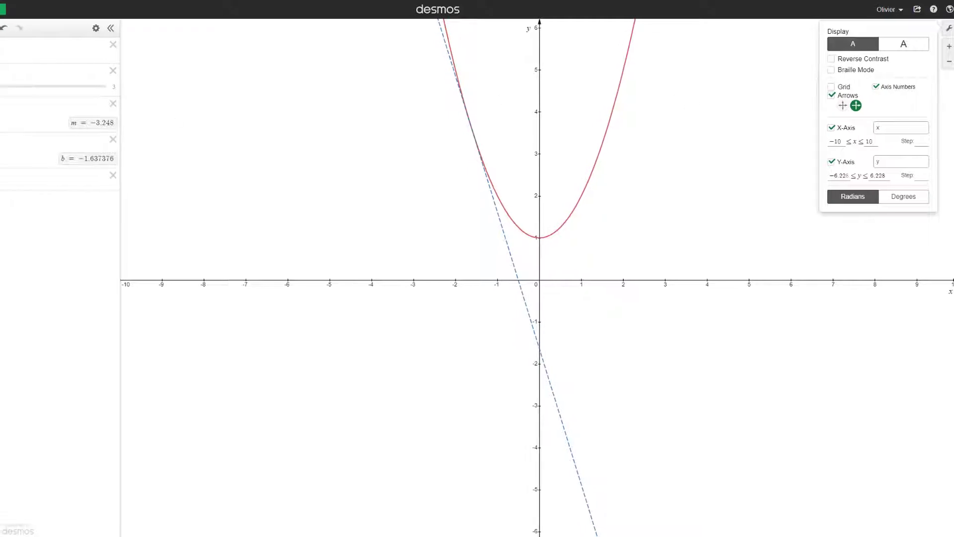
Preview the slider a animation, including full-graph in the mirrored phone view, and close the phone window and sharing popup
click(8, 78)
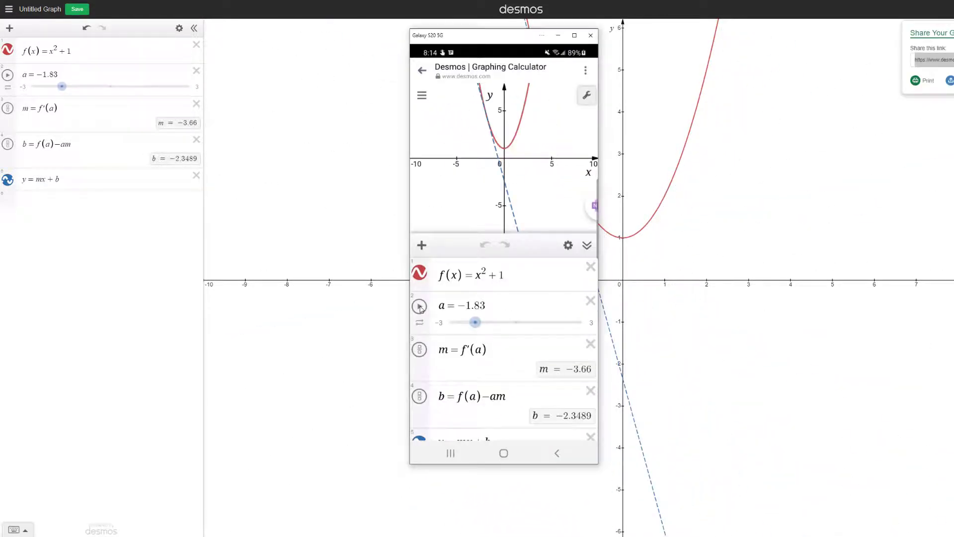
click(420, 306)
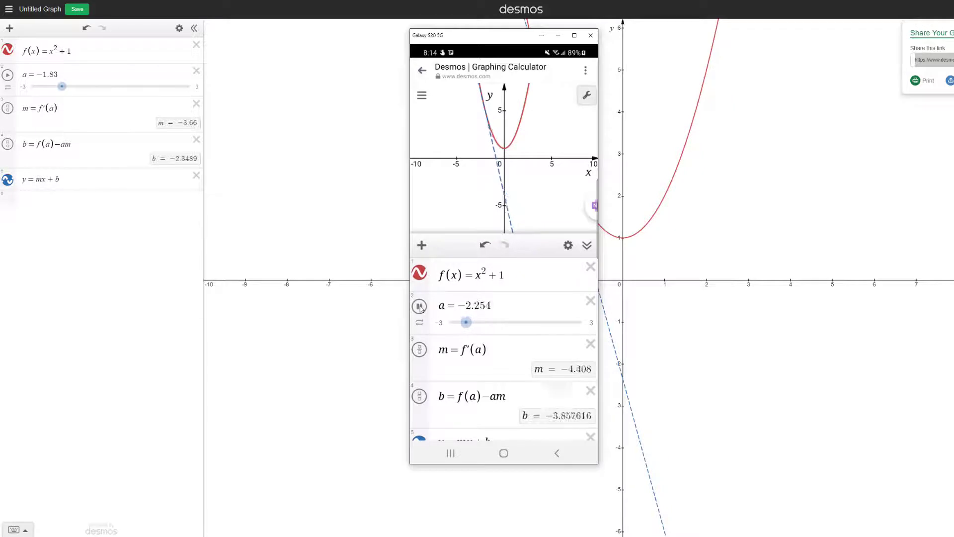
click(587, 246)
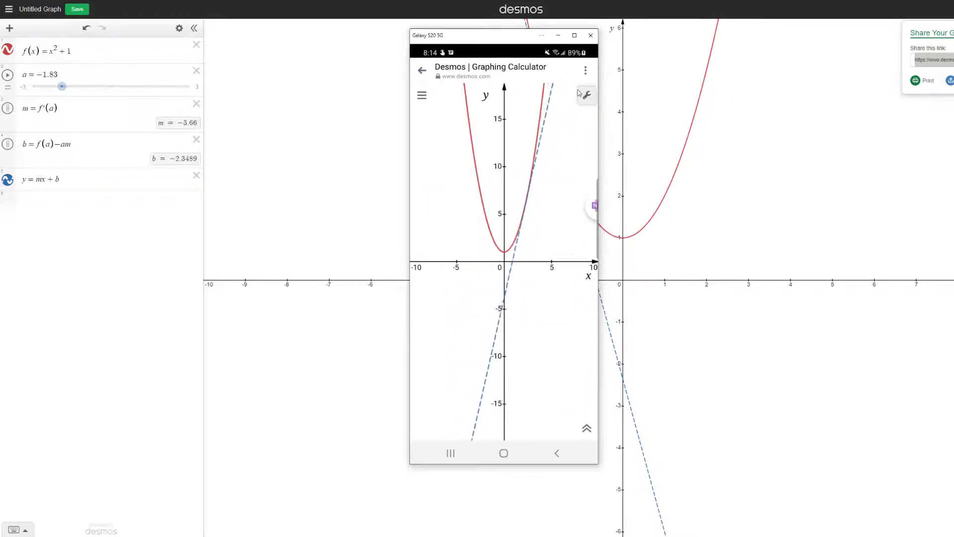
click(590, 35)
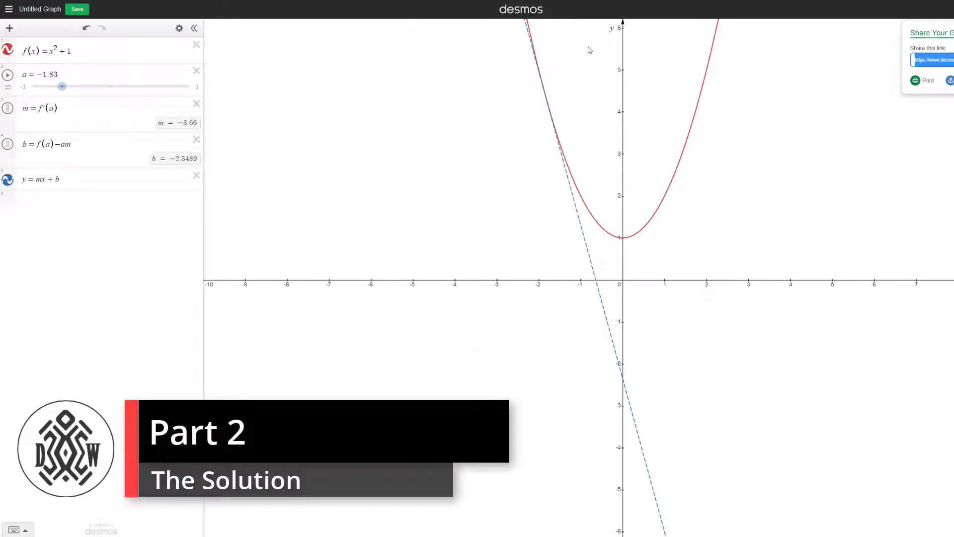
click(898, 82)
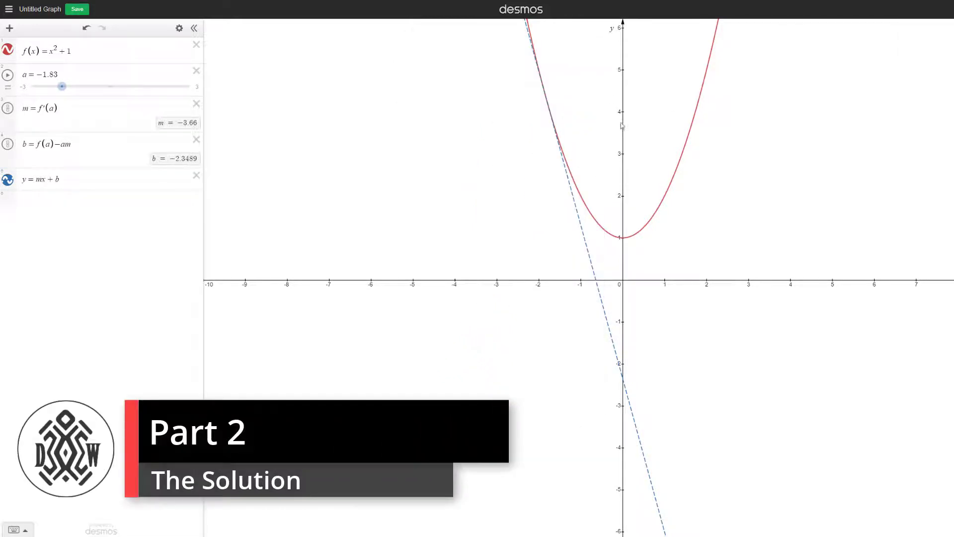
Add a folder named Display below the tangent line equation
click(39, 201)
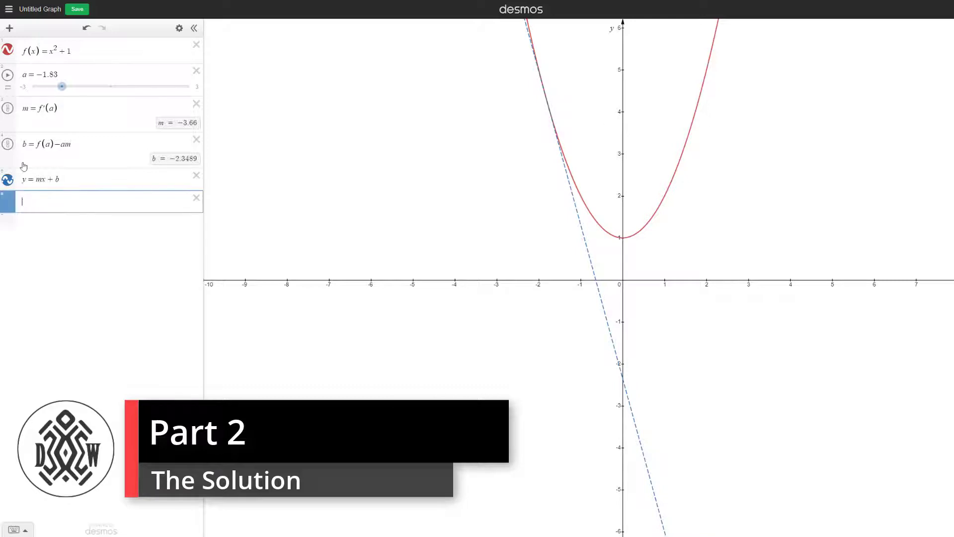
click(10, 24)
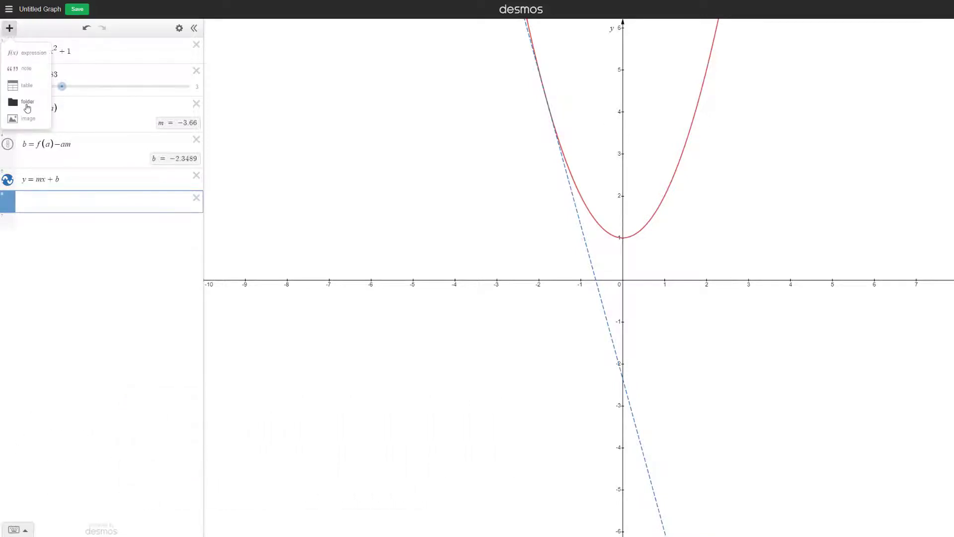
click(28, 108)
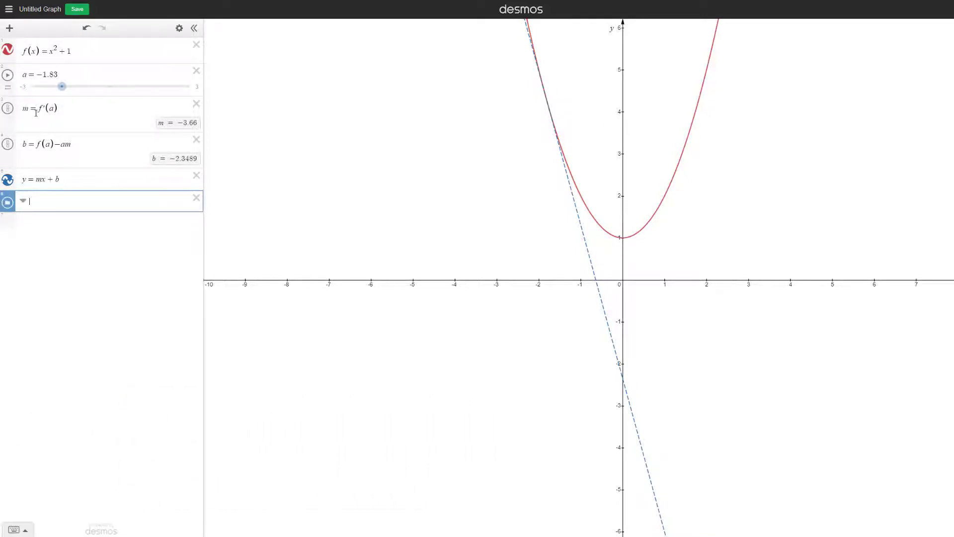
text(Display)
key(Return)
Add the point (x_0, y_0) inside the Display folder and create sliders for both coordinates
text(()
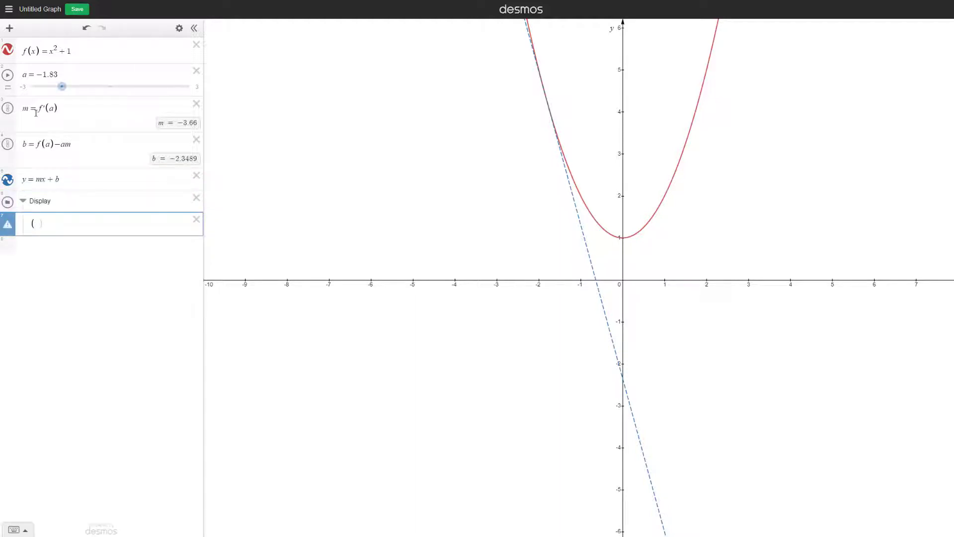
text(x0,y0)
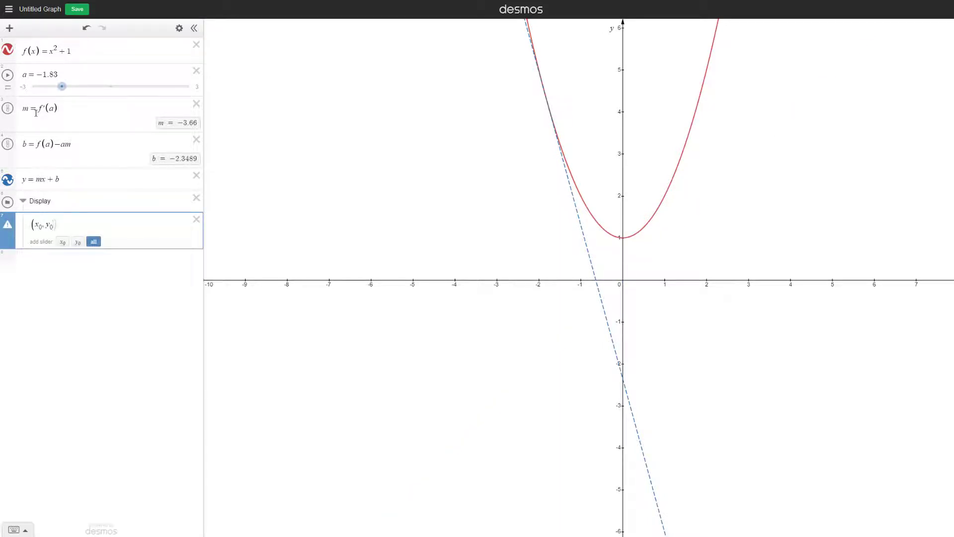
click(94, 242)
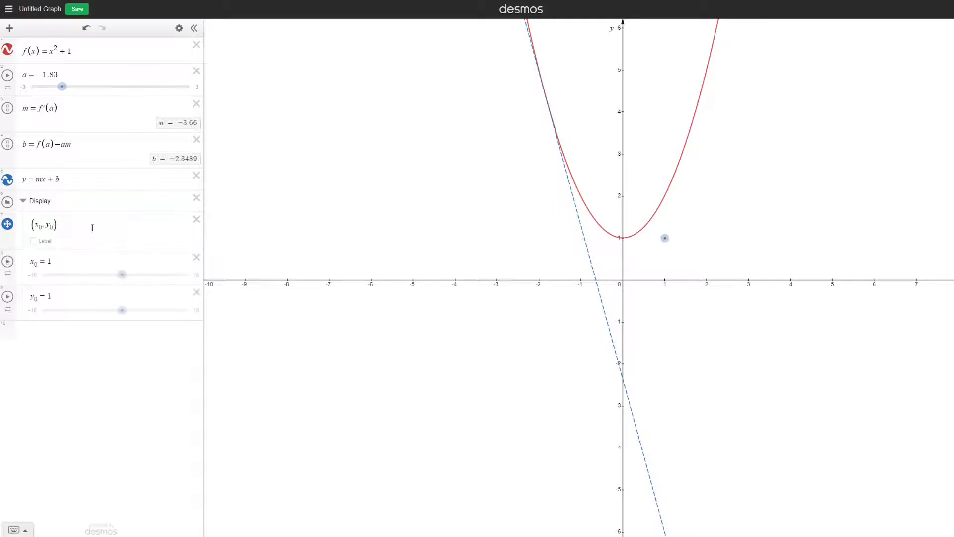
Reposition the new point by setting x_0 to 3 and y_0 to 4
drag(667, 239, 734, 134)
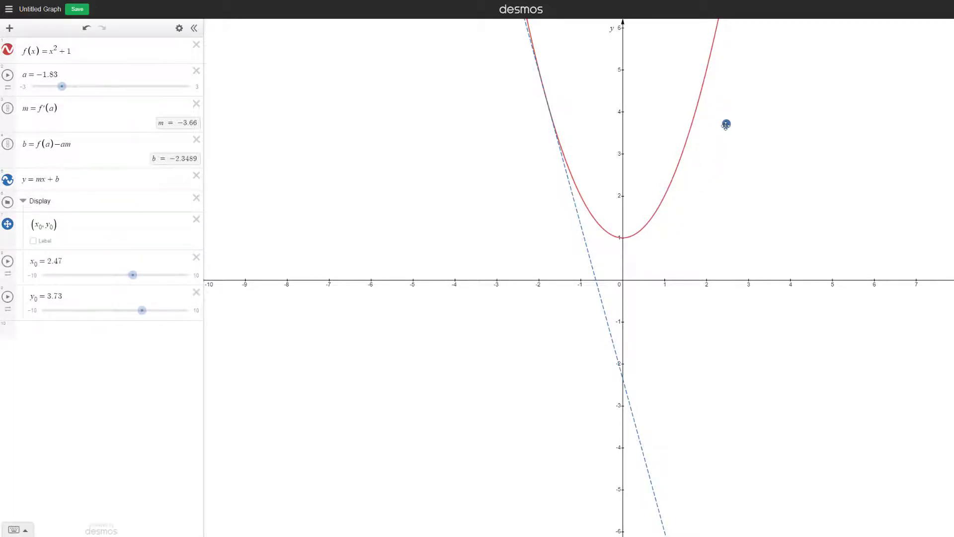
click(69, 261)
key(BackSpace)
key(BackSpace)
key(BackSpace)
key(BackSpace)
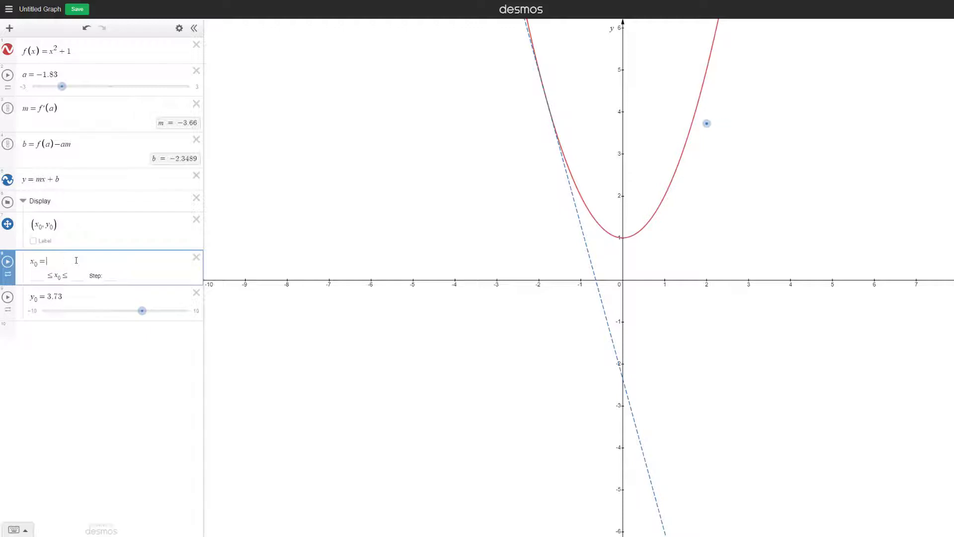
text(3)
drag(70, 299, 48, 298)
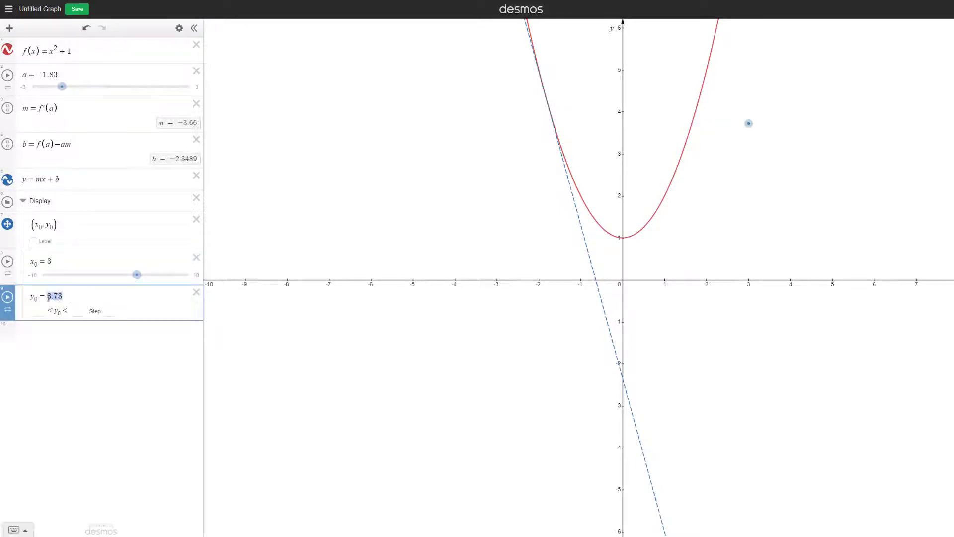
text(4)
Color the point black, show its label, and control its styling with variables s_ize for label size and α
click(9, 226)
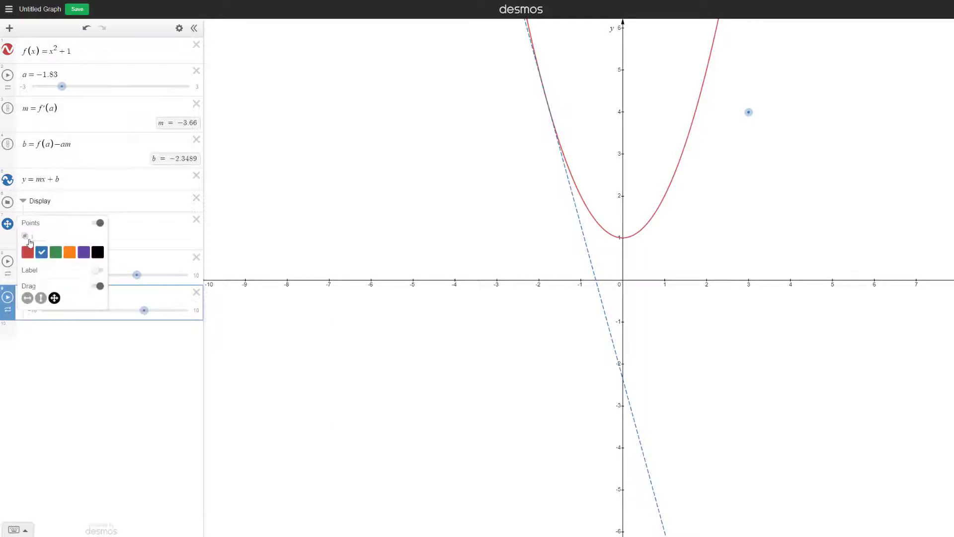
click(97, 252)
click(98, 271)
click(39, 282)
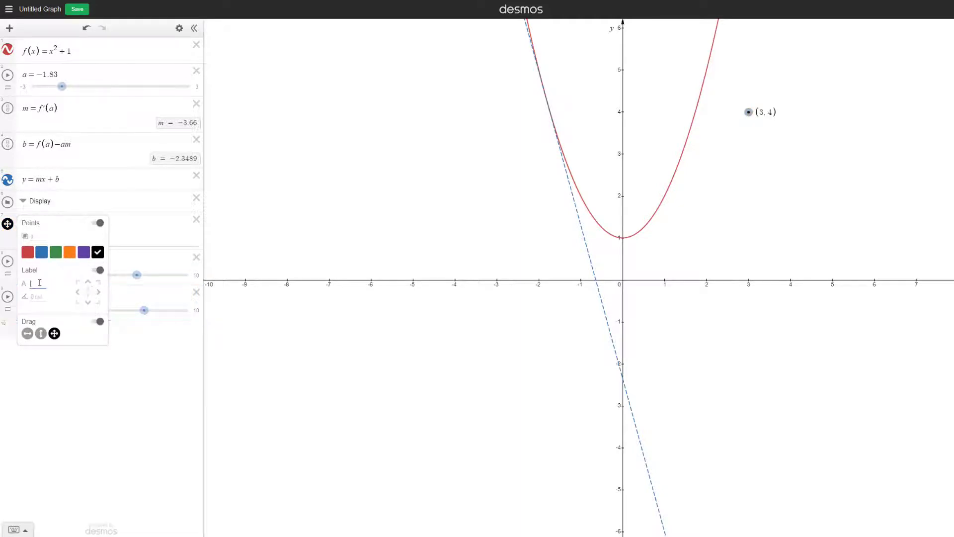
text(3/)
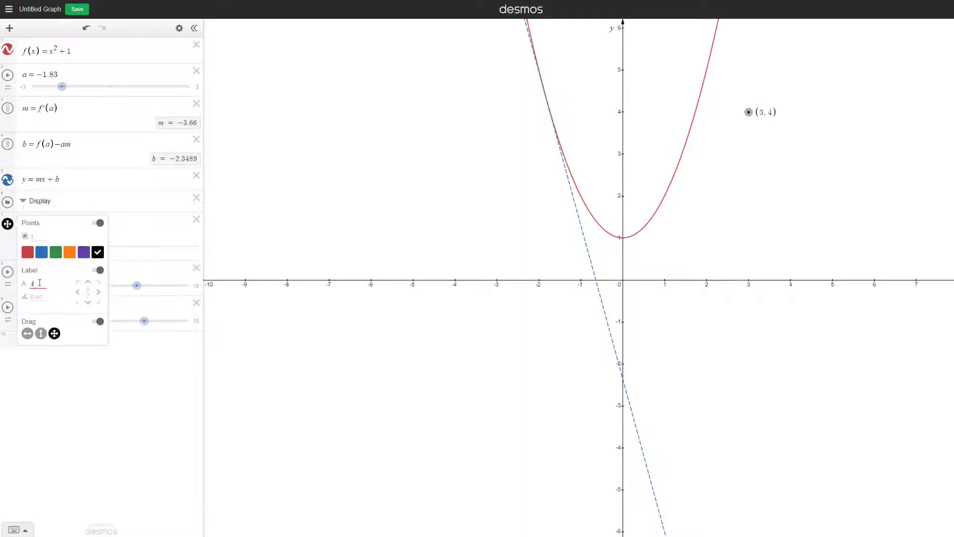
text(4)
text(a)
key(BackSpace)
click(142, 254)
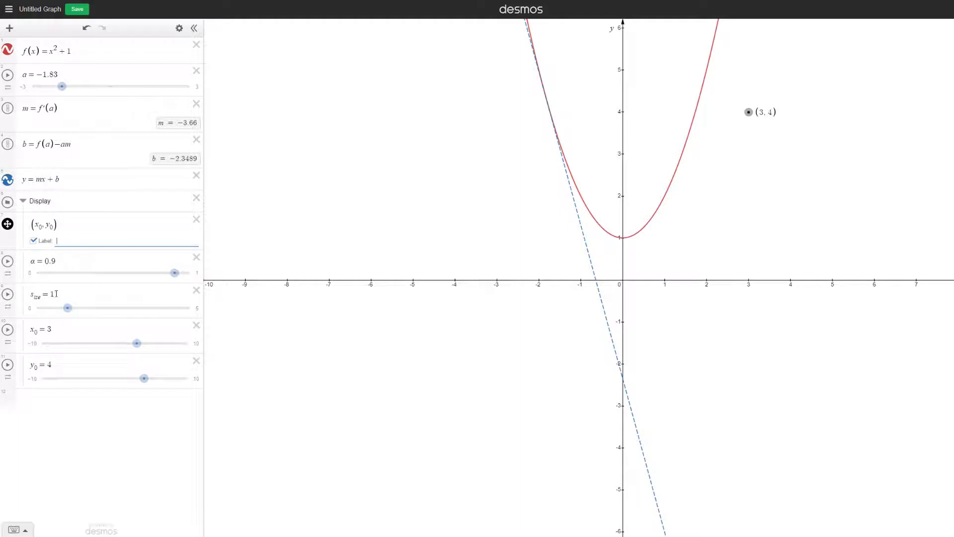
Place the s_ize slider above the α slider, then lower α to about 0.8 with a step of 0.1
drag(9, 303, 10, 269)
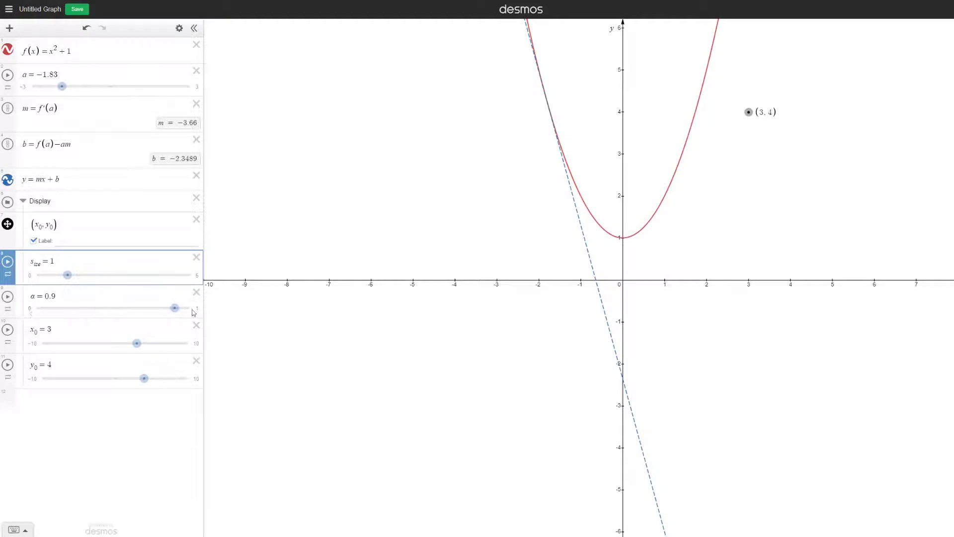
mouse_move(174, 308)
mouse_down()
mouse_move(36, 317)
mouse_move(163, 312)
mouse_move(38, 314)
mouse_move(155, 309)
mouse_up()
click(147, 296)
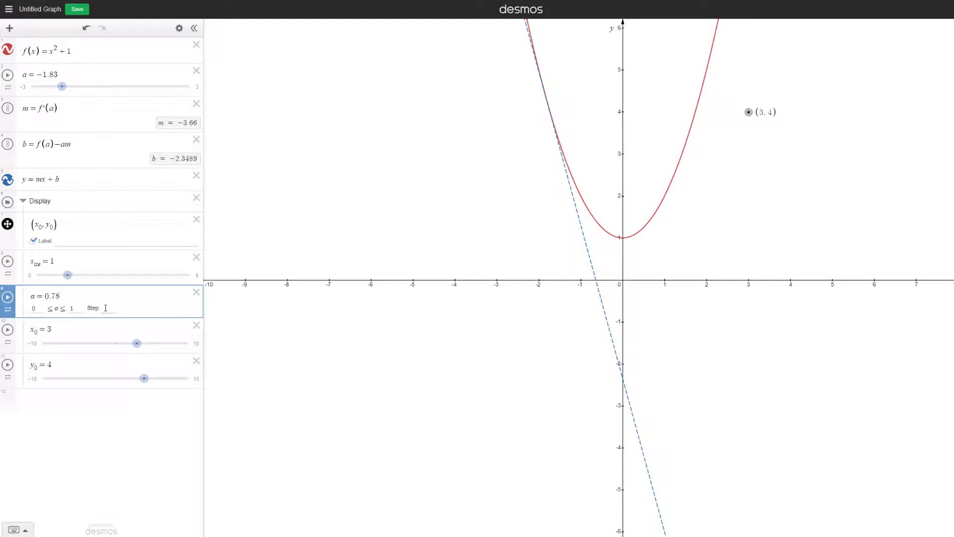
click(106, 308)
text(0.1)
Preview the label size by animating the s_ize slider, then stop it and return s_ize to 1
click(91, 266)
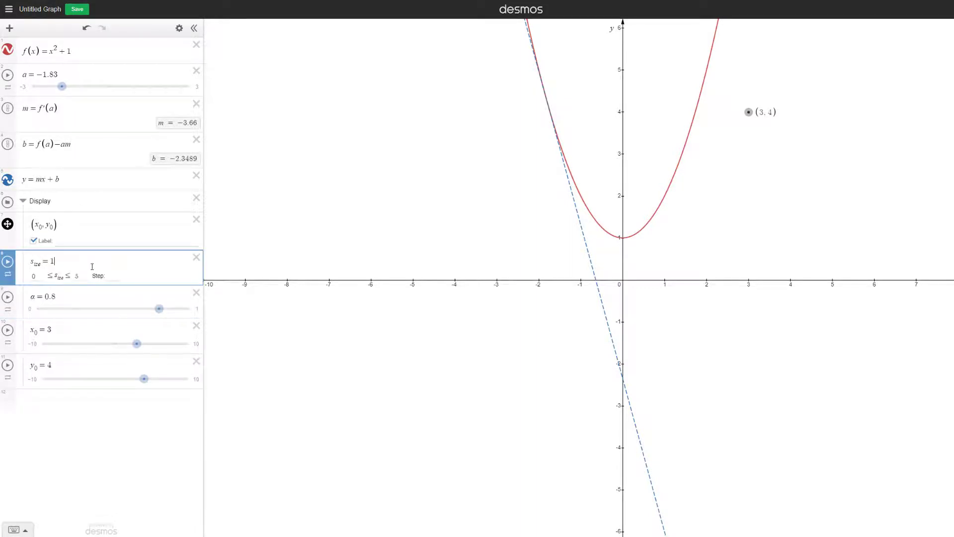
click(7, 262)
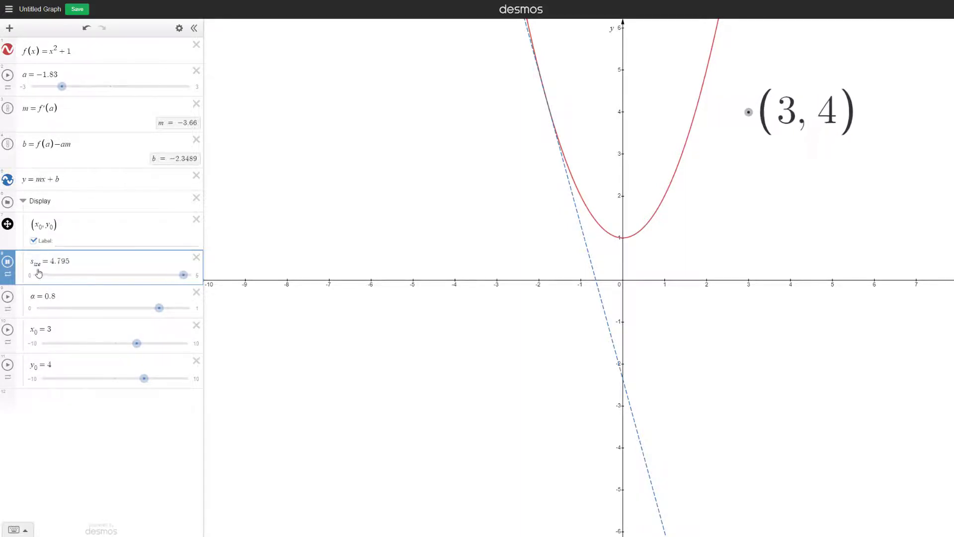
click(7, 261)
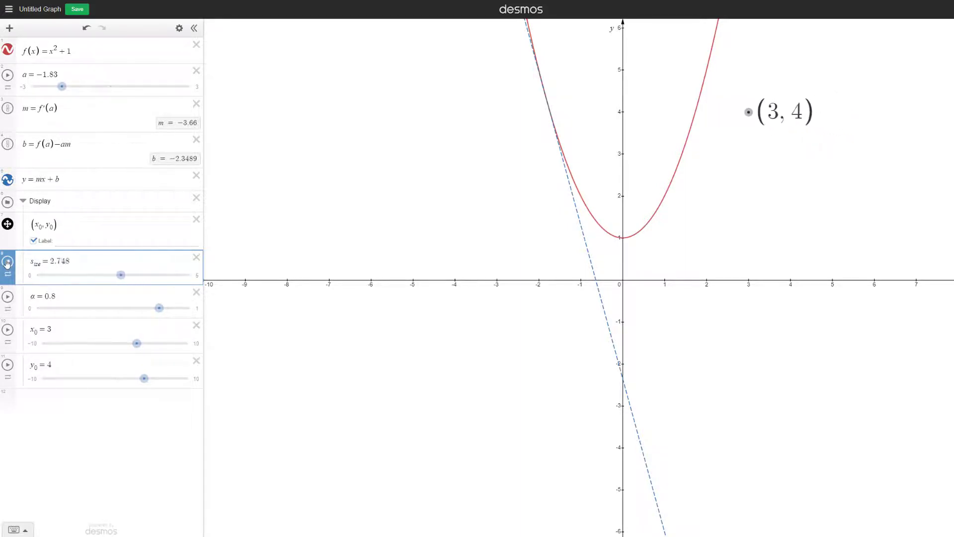
drag(119, 275, 67, 284)
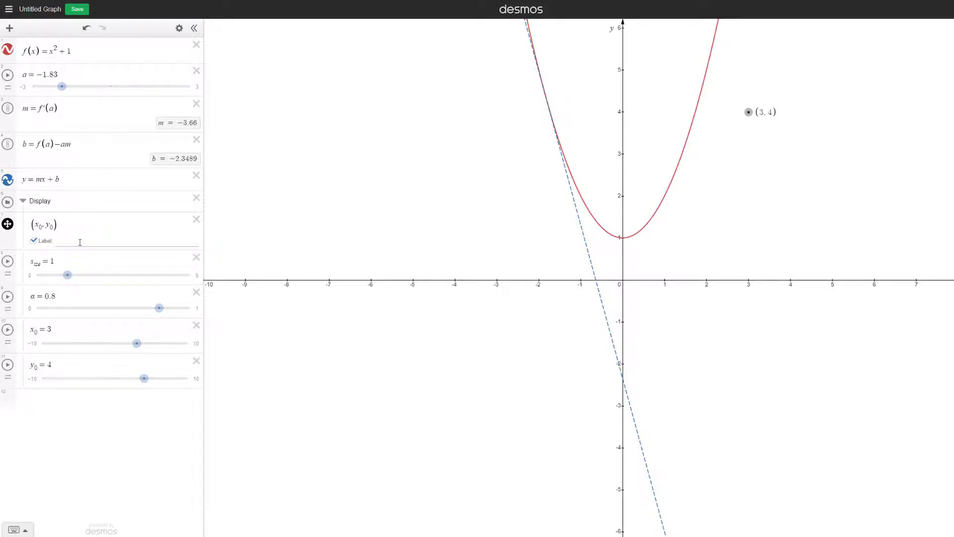
Set the point's label to the copied equation f(x) = x^2 + 1, enclosed in backticks so it renders as math
click(79, 242)
text(')
key(grave)
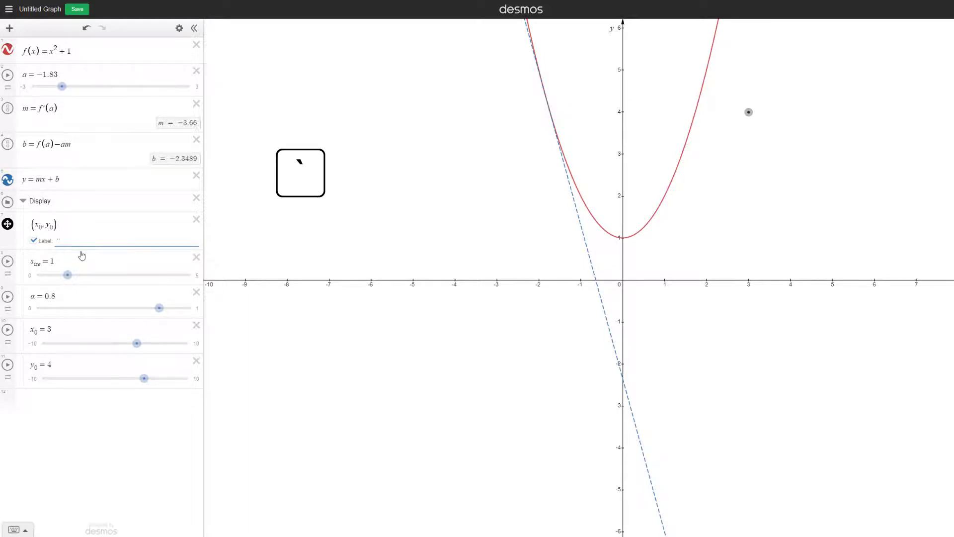
drag(72, 51, 8, 54)
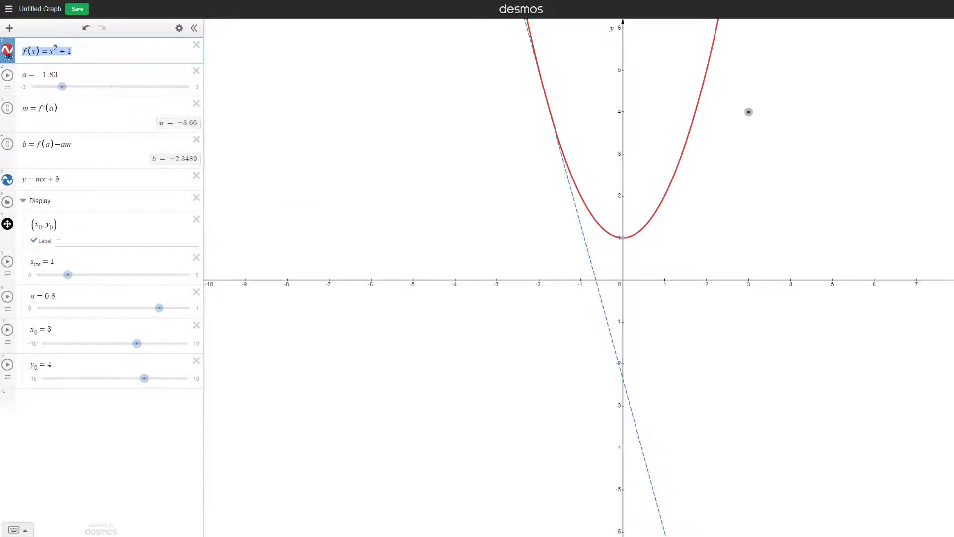
click(58, 242)
text(f\left(x\right)=x^{2}+1)
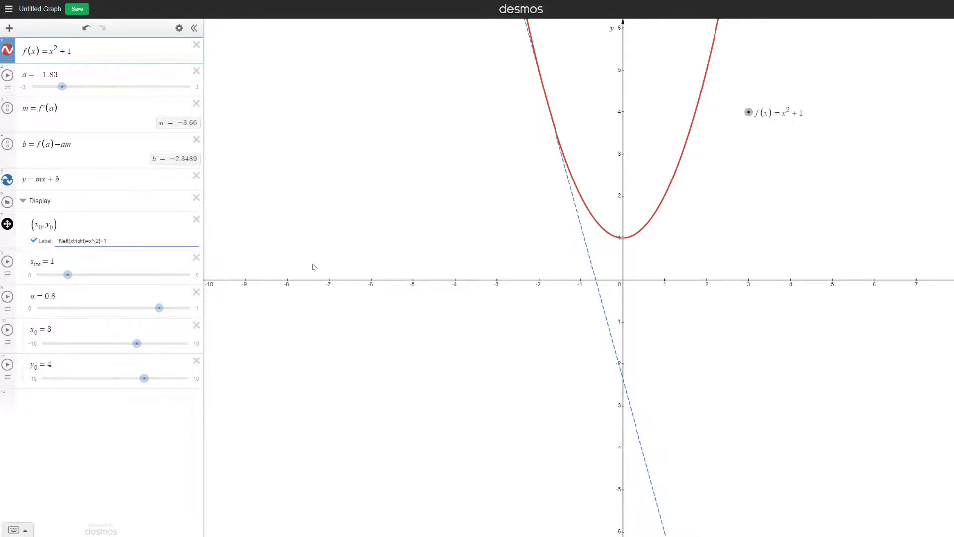
Try different label positions and keep the one right of the point, and test a label angle of 2 before clearing it
click(8, 224)
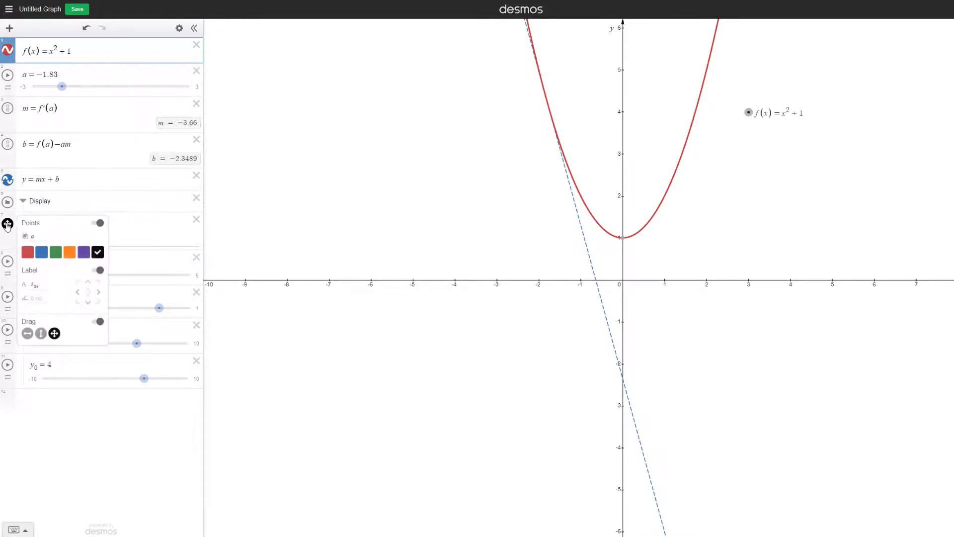
click(98, 282)
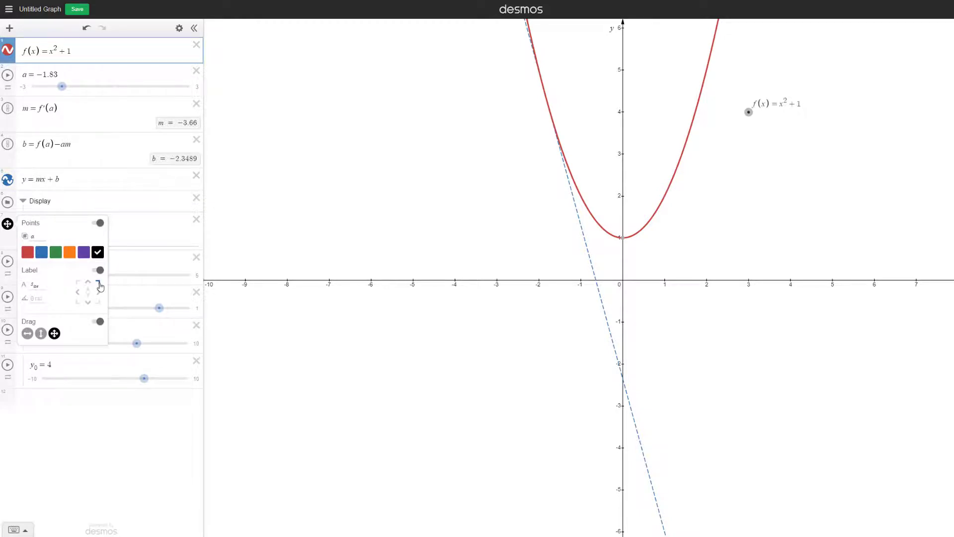
click(88, 282)
click(97, 293)
click(45, 298)
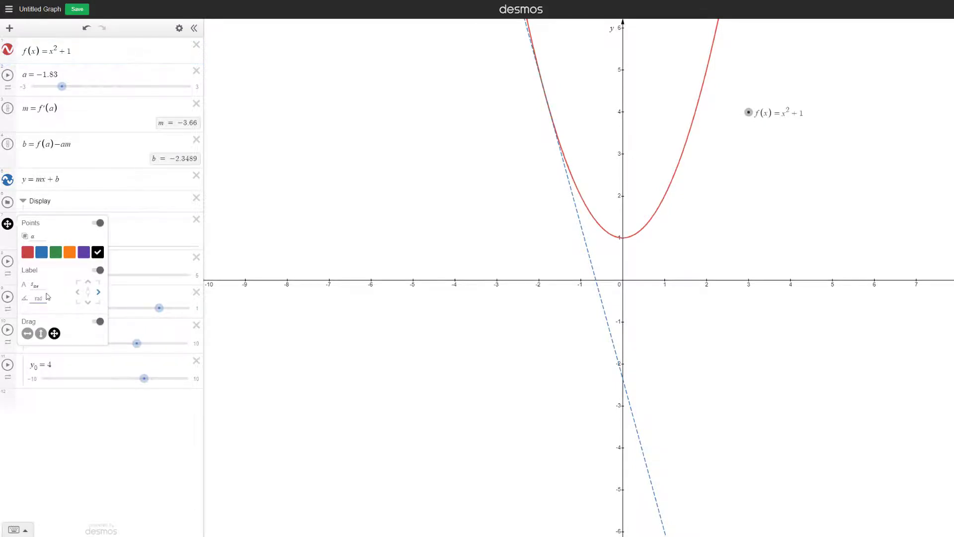
text(2)
key(BackSpace)
click(137, 231)
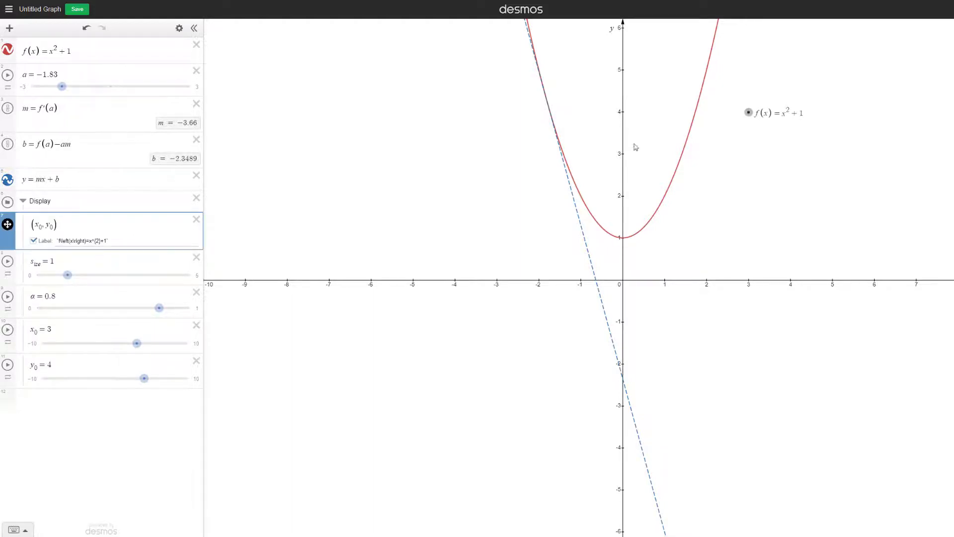
Try moving the labelled point on the graph to about (2.79, 3.55), and undo the move
mouse_move(745, 113)
mouse_down()
mouse_move(746, 143)
mouse_move(728, 146)
mouse_move(734, 119)
mouse_move(739, 132)
mouse_up()
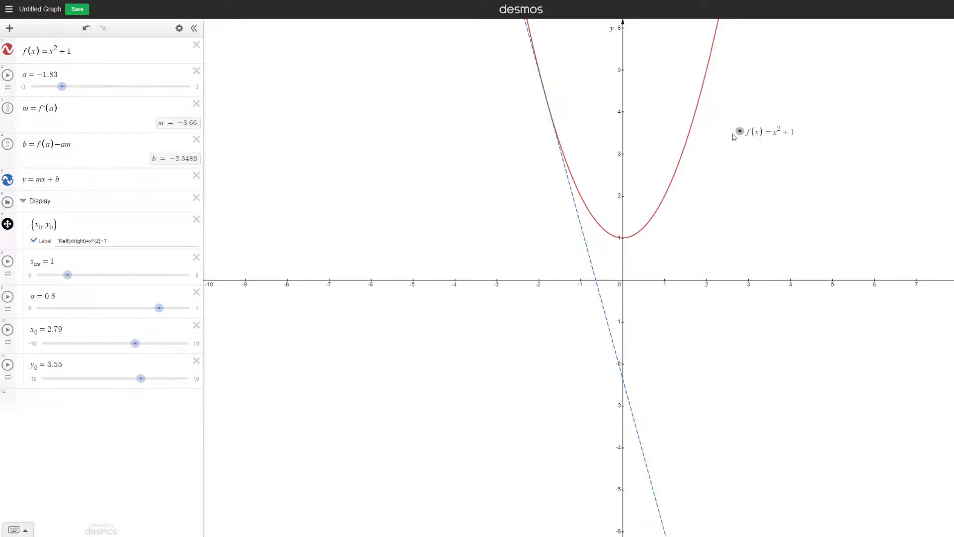
key(ctrl+z)
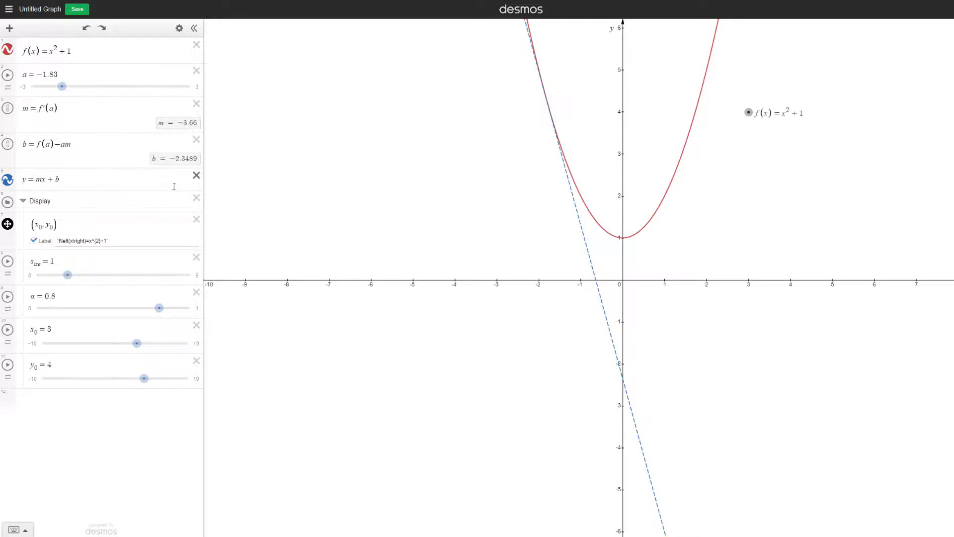
Duplicate the labelled point (x_0, y_0) within the Display folder and leave list editing
click(178, 30)
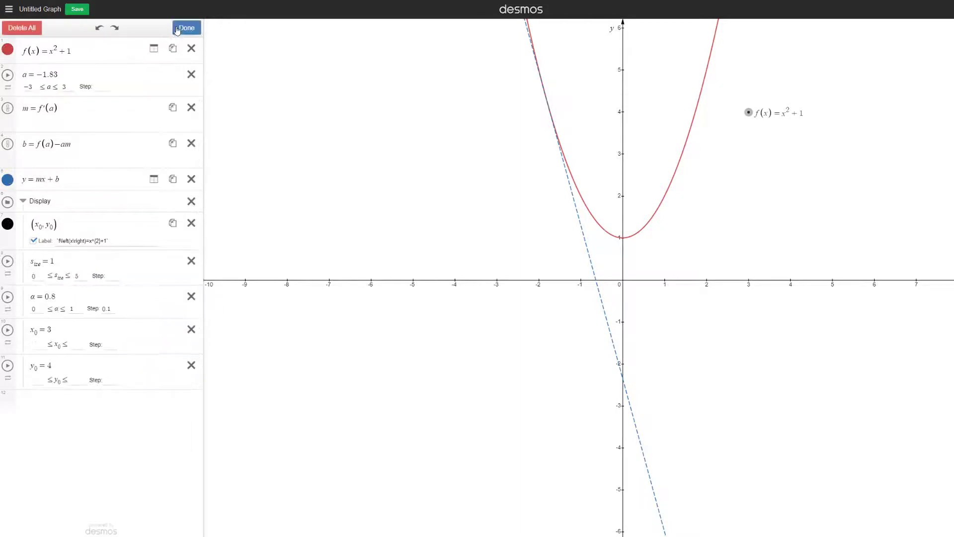
click(173, 223)
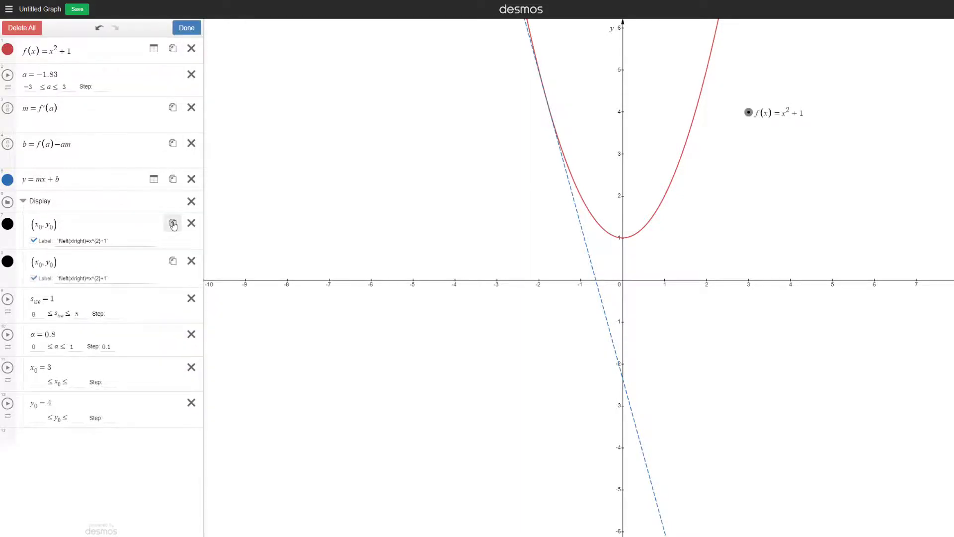
click(185, 31)
click(102, 238)
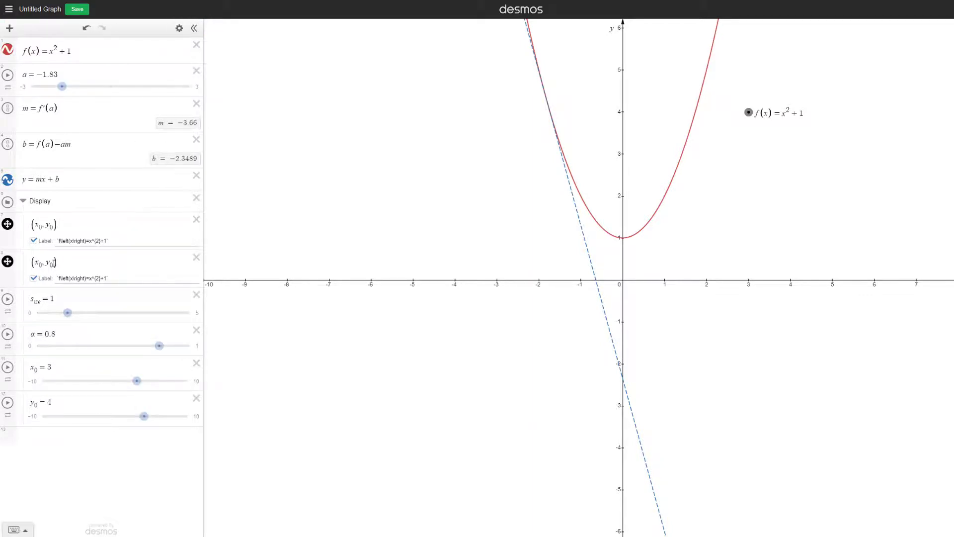
Offset the duplicate point's y-coordinate to y_0 − 1 and hide its marker while keeping the label
click(55, 262)
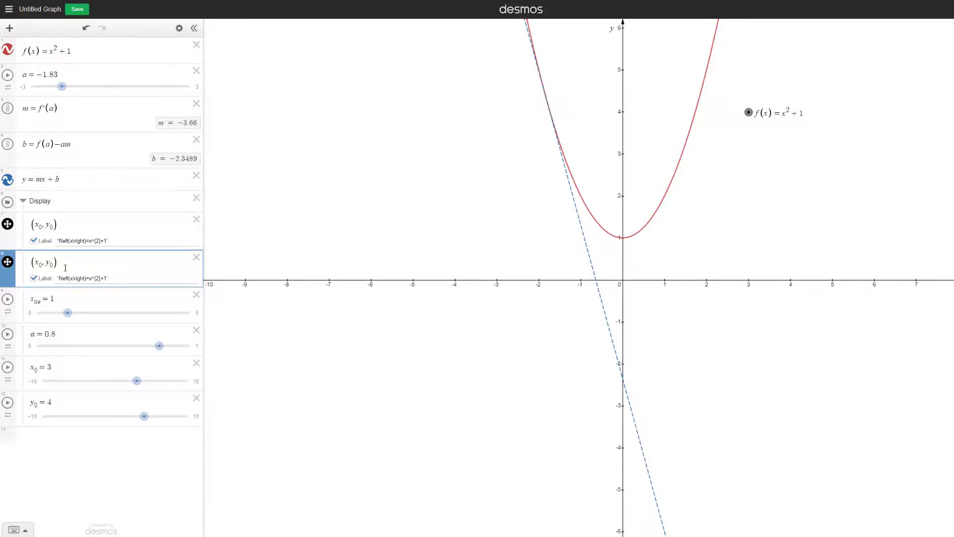
text(-1)
click(7, 263)
Replace the duplicate's offset with the variable v_shift, add a slider for it, and set v_shift to 0.5
key(BackSpace)
text(y)
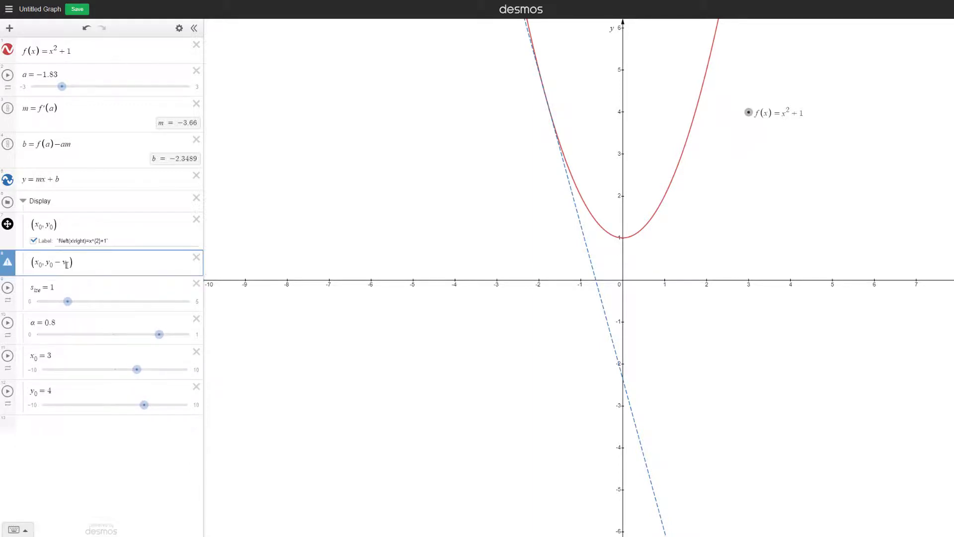
text(_shift)
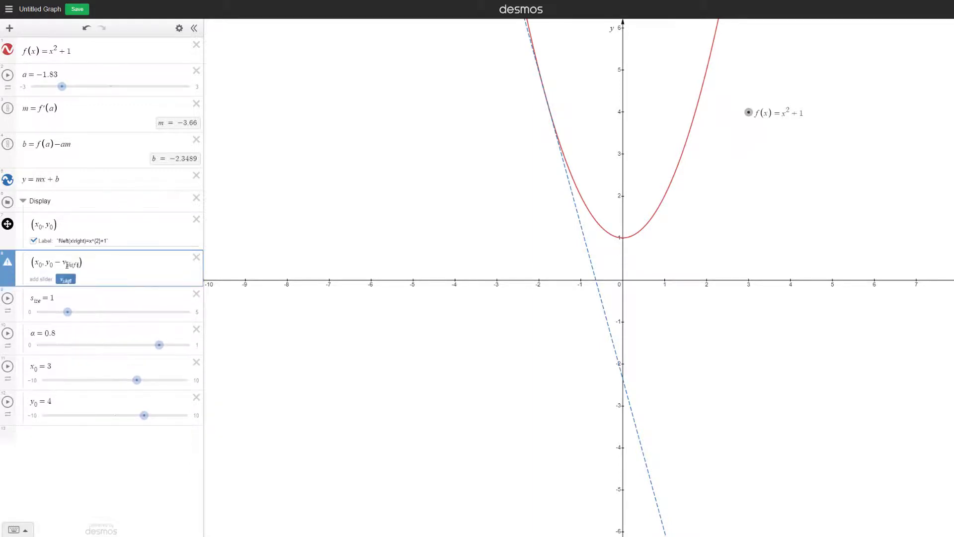
click(65, 280)
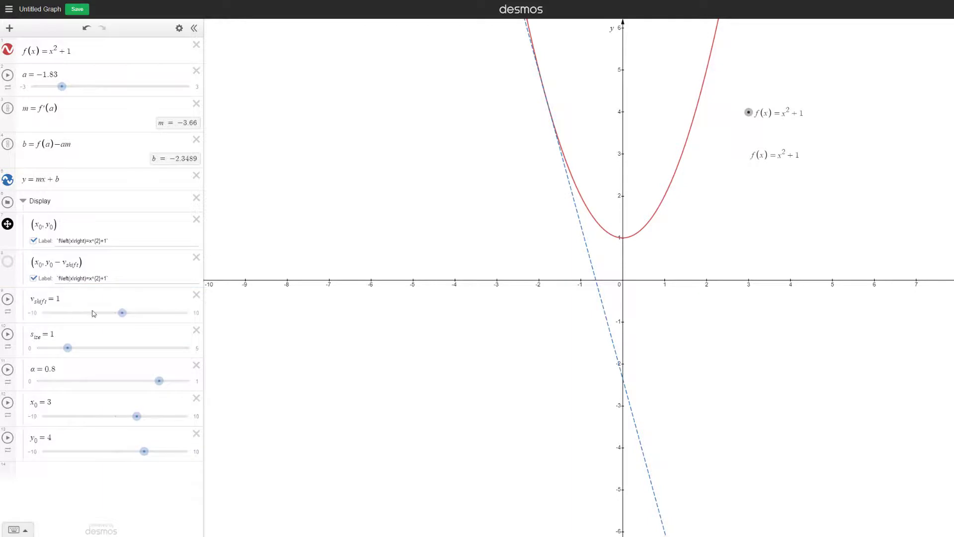
drag(125, 310, 120, 314)
Replace the equation inside the duplicate point's label with the copied tangent line equation y = mx + b
drag(106, 278, 58, 281)
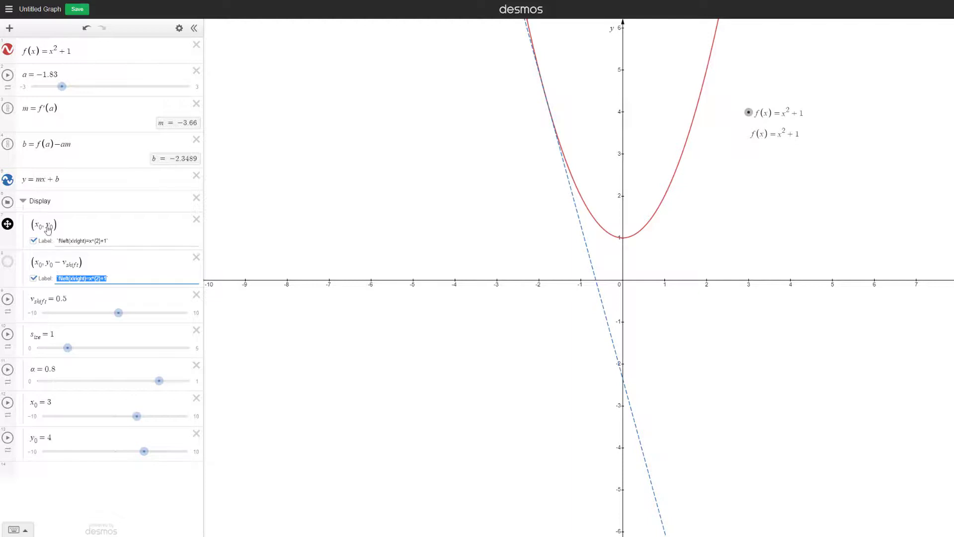
drag(77, 183, 26, 183)
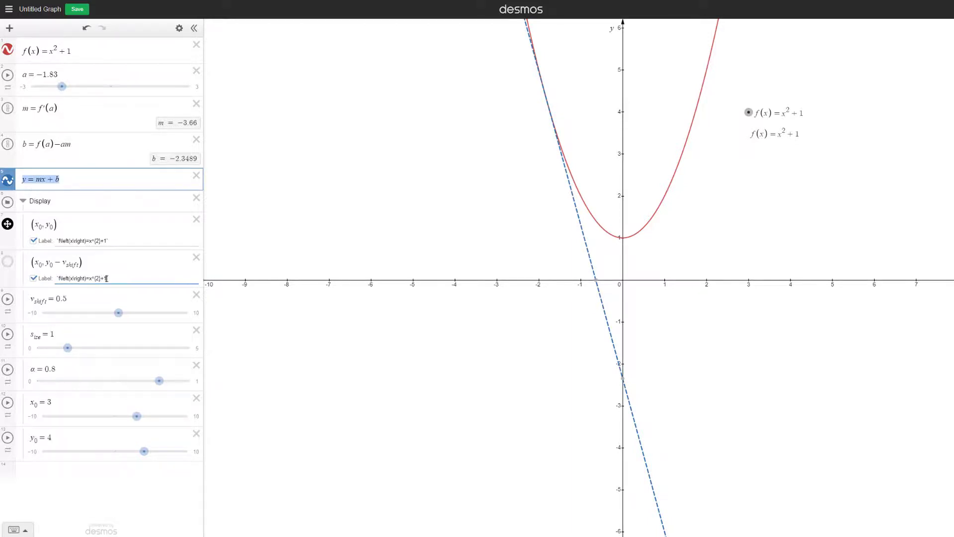
drag(106, 278, 58, 279)
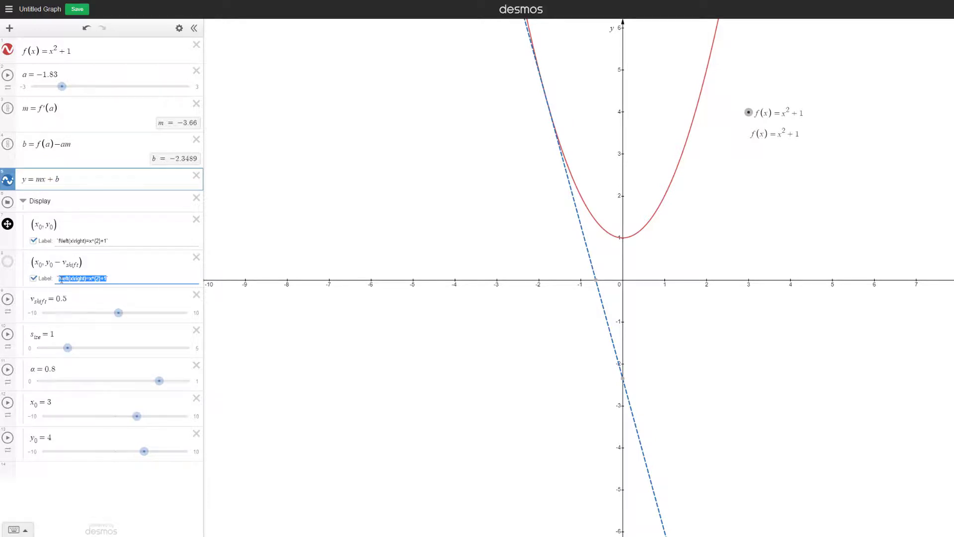
text(y=mx+b)
Color the tangent line equation's label blue and the (x_0, y_0) point with its f(x) label red
click(8, 262)
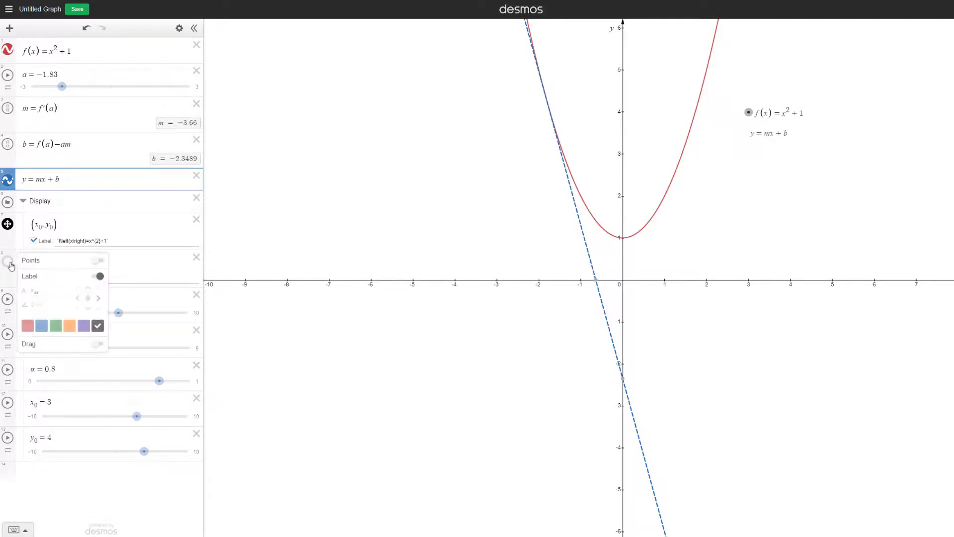
click(41, 325)
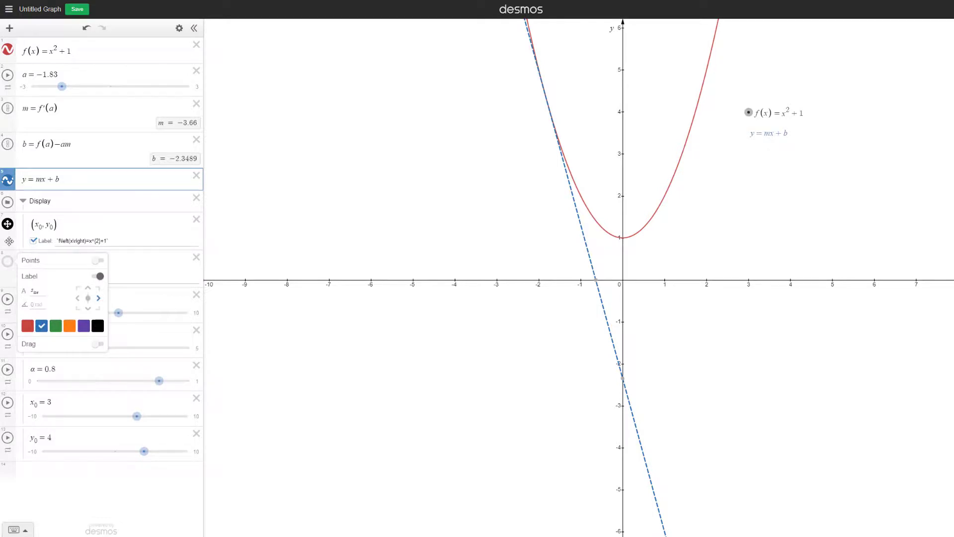
click(7, 223)
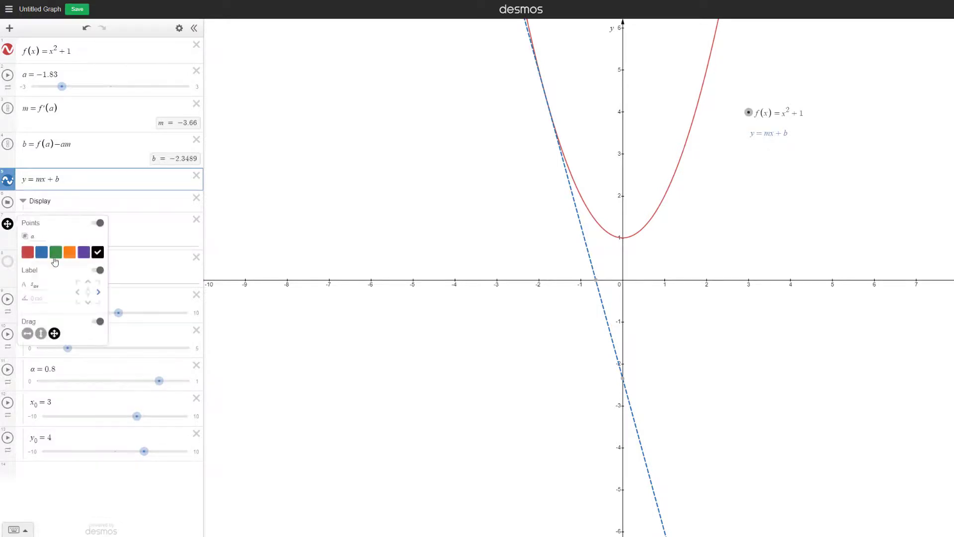
click(28, 252)
click(129, 297)
Change the tangent label to `y=${m}x + ${b}` so it displays live values, and animate slider a, pausing at about 0.803
click(64, 279)
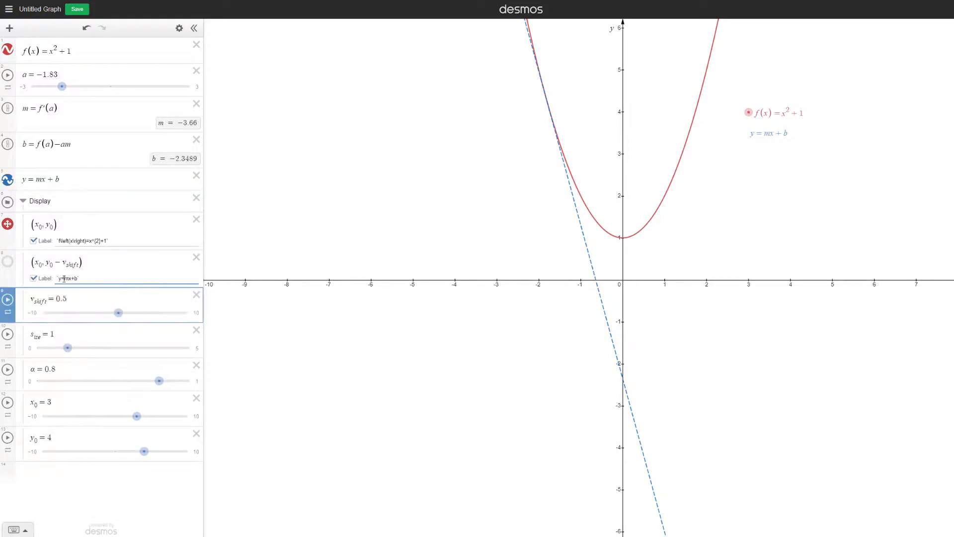
text($)
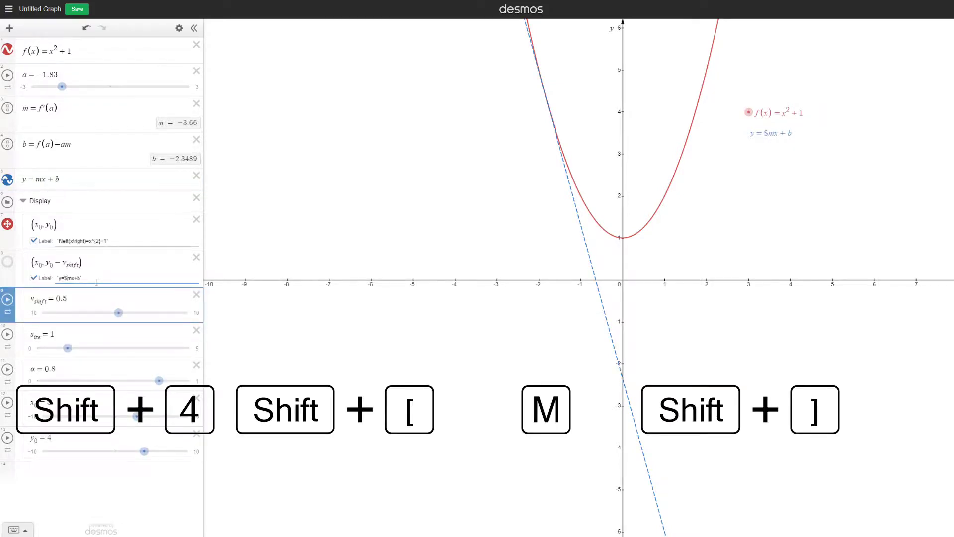
text({m})
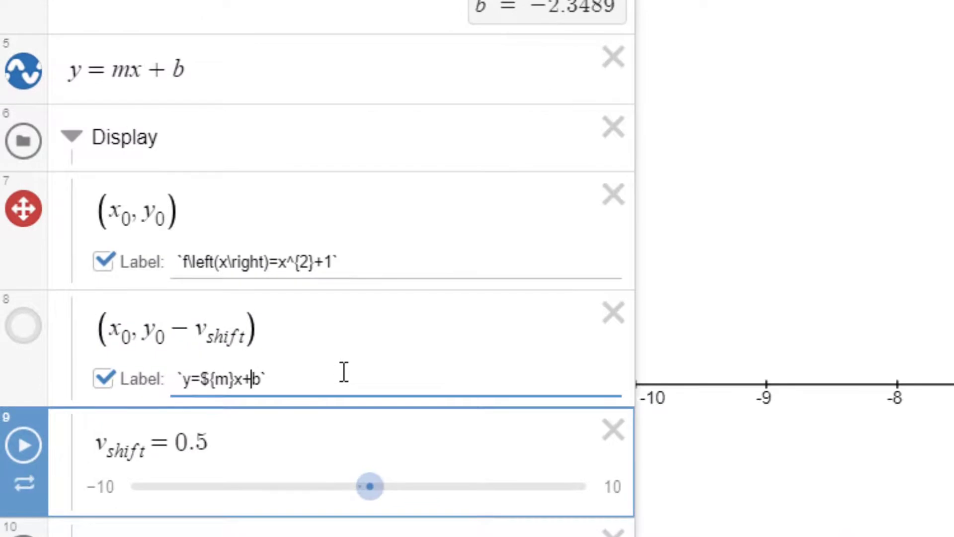
key(Left)
key(Left)
key(Right)
text(${b)
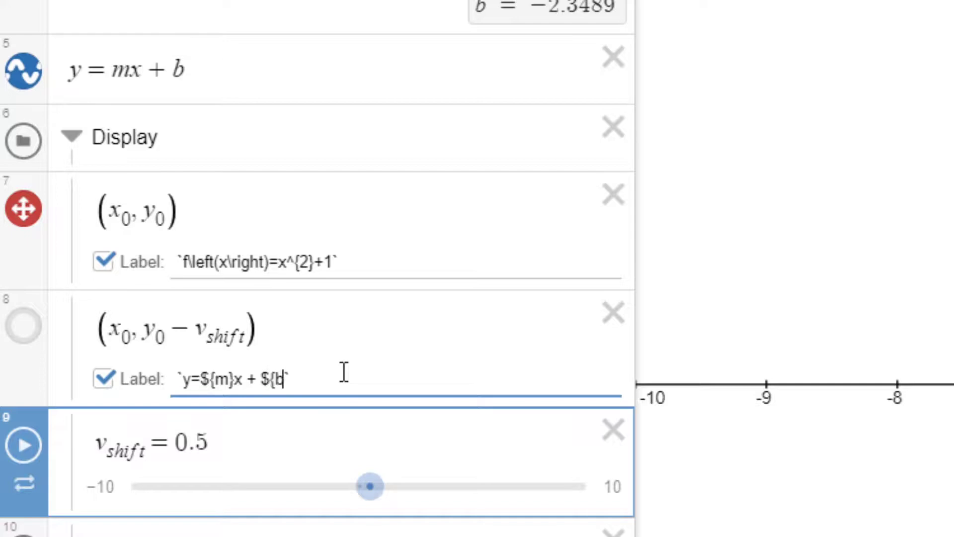
text(})
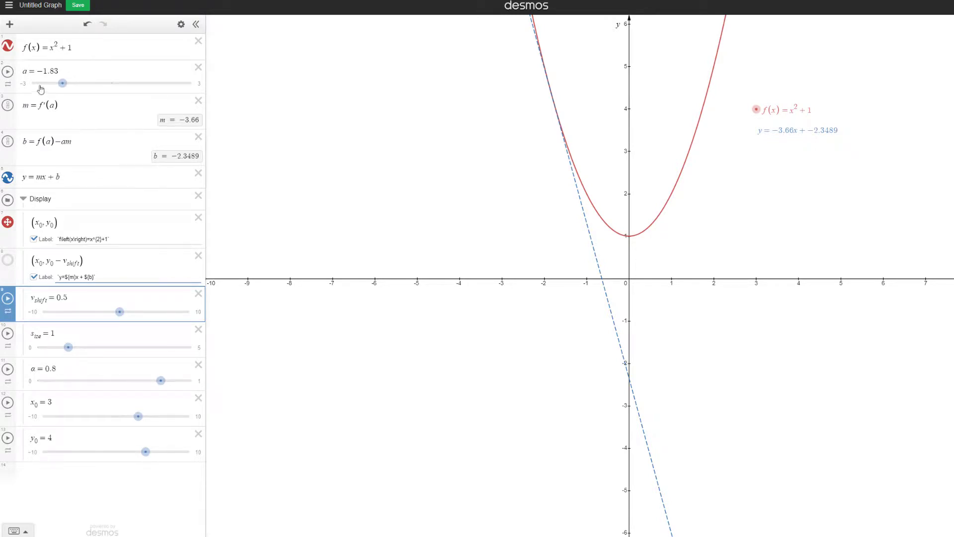
click(8, 72)
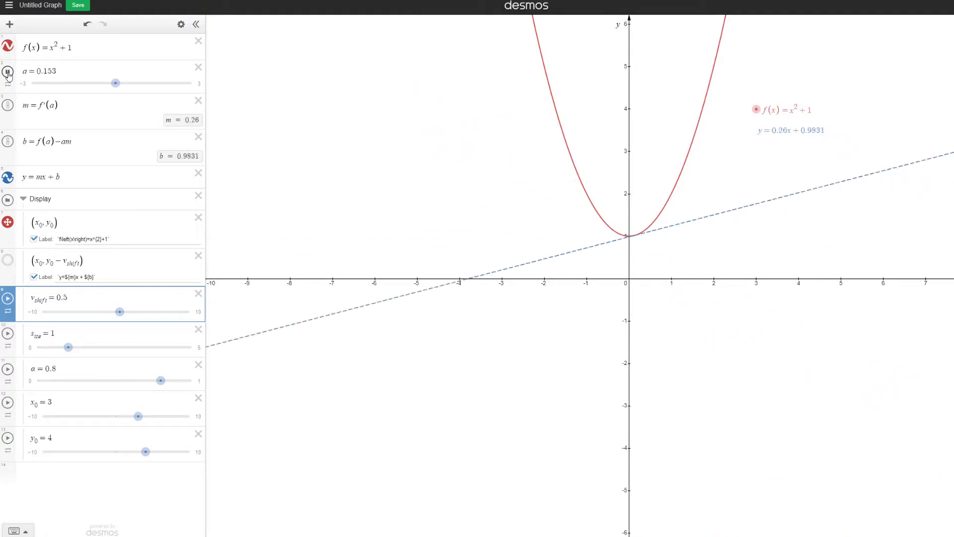
click(7, 72)
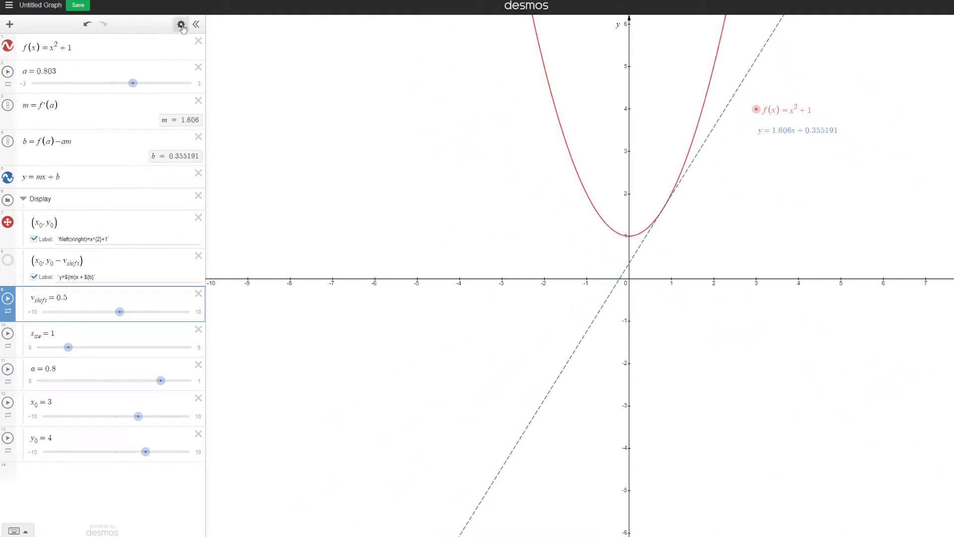
Duplicate the tangent line's label point and change the copy's y-coordinate to y_0 − 2v_shift
click(181, 24)
click(173, 260)
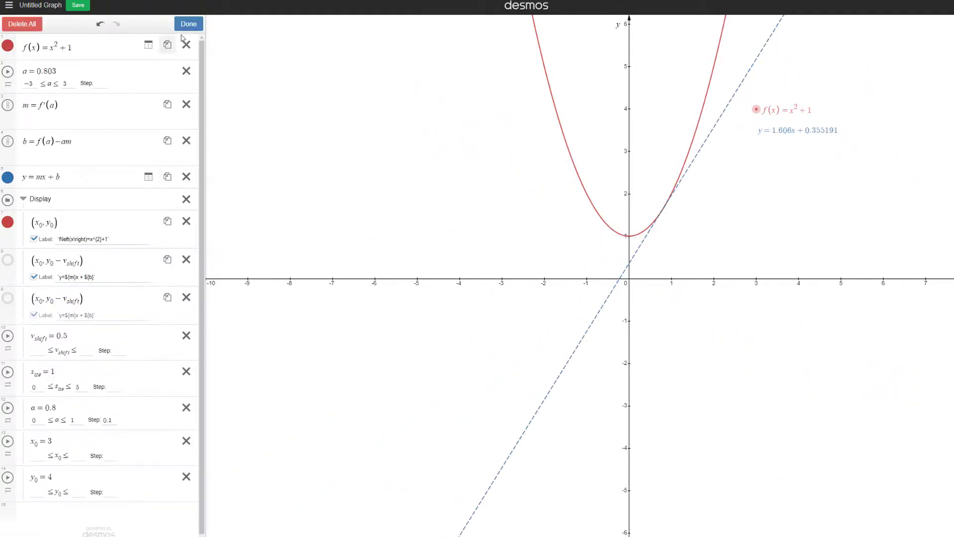
click(188, 24)
click(63, 301)
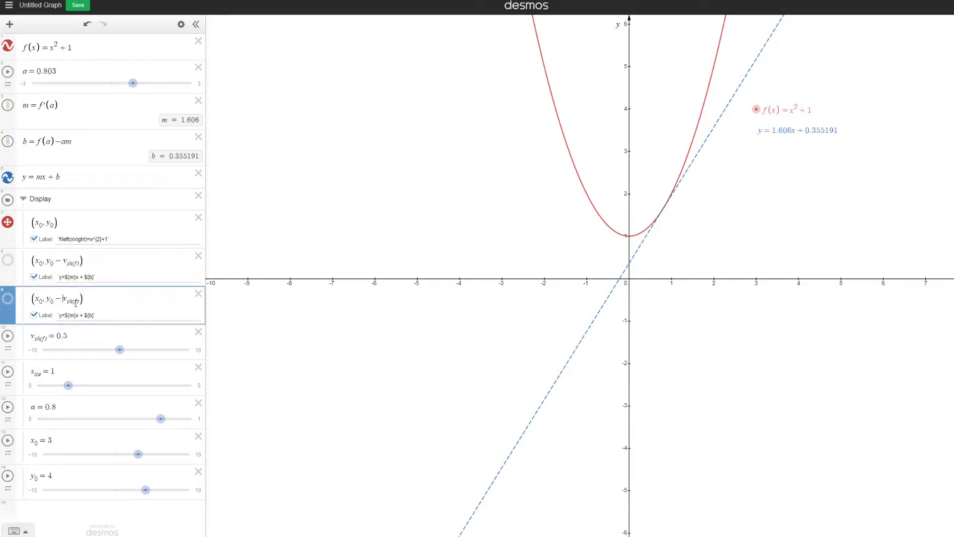
text(2)
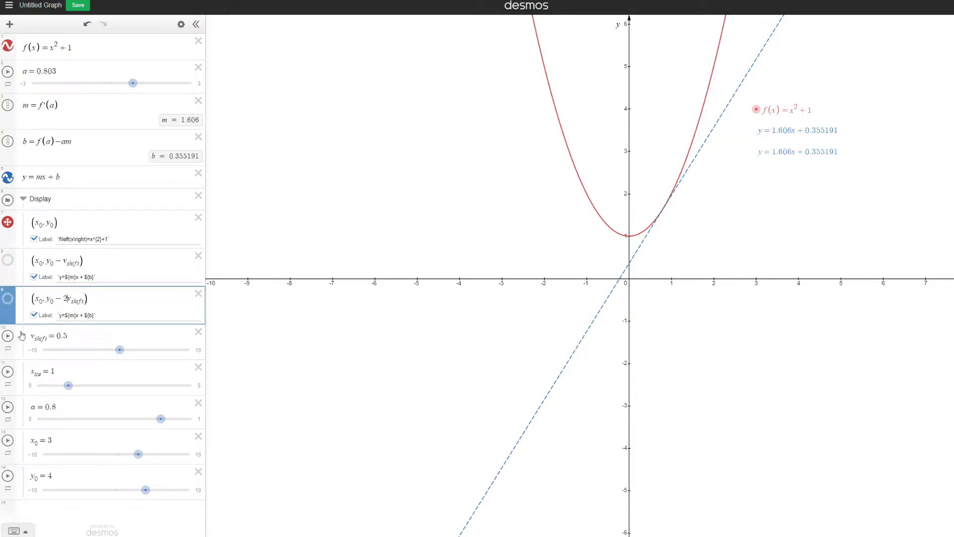
Color the new label point black and replace its label text with `x_0 = ${a}`
click(9, 300)
click(99, 363)
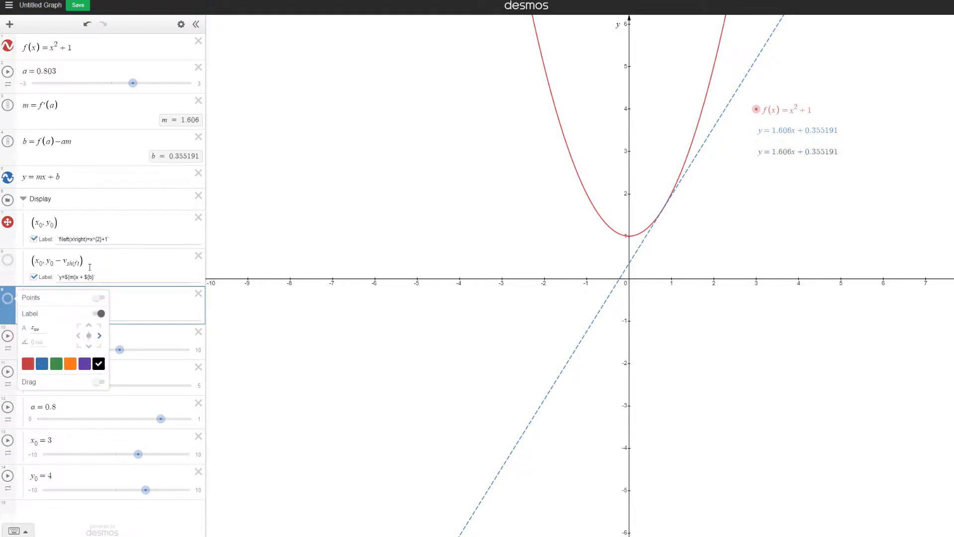
click(117, 227)
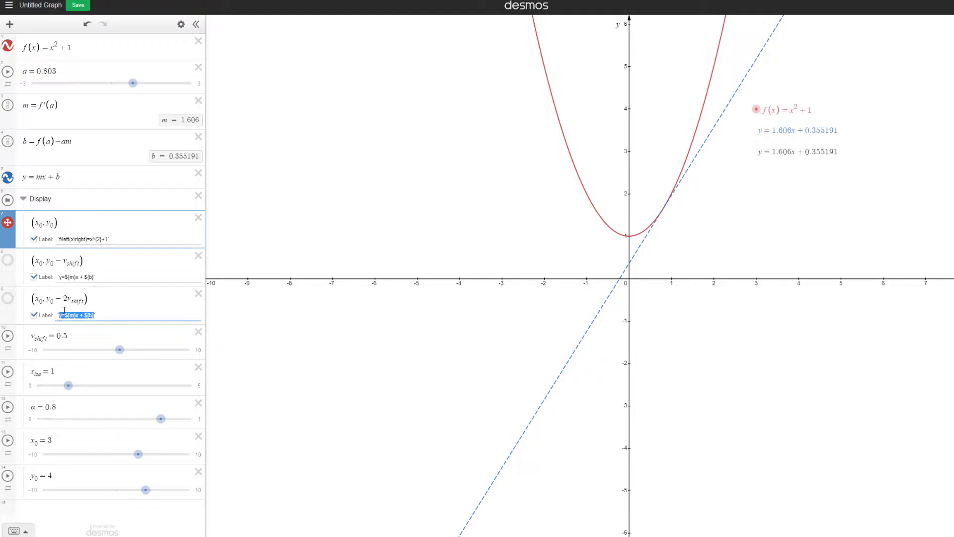
text(x_0)
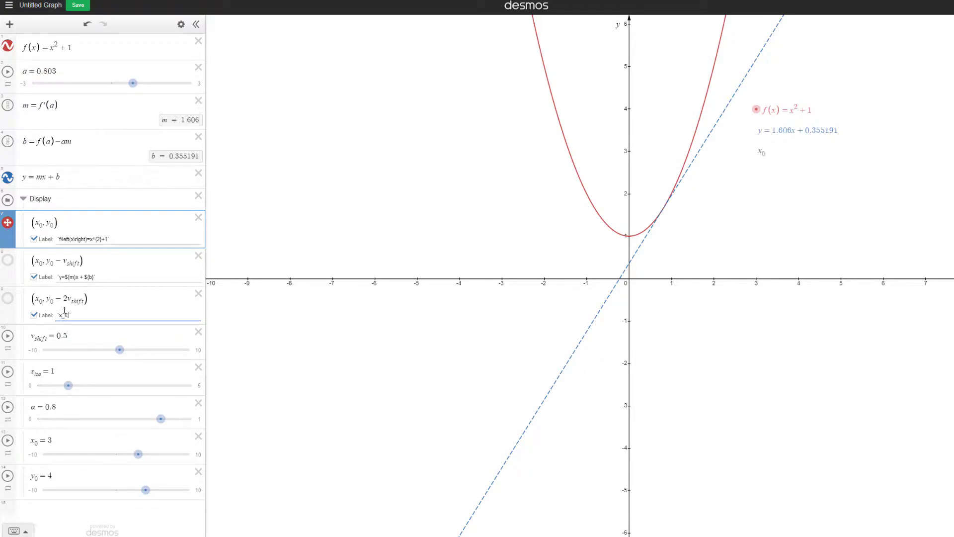
text( = ${a})
Hide the (x_0, y_0) point's marker and style the graph with s_ize at 1.5 and α at 0.9
click(7, 222)
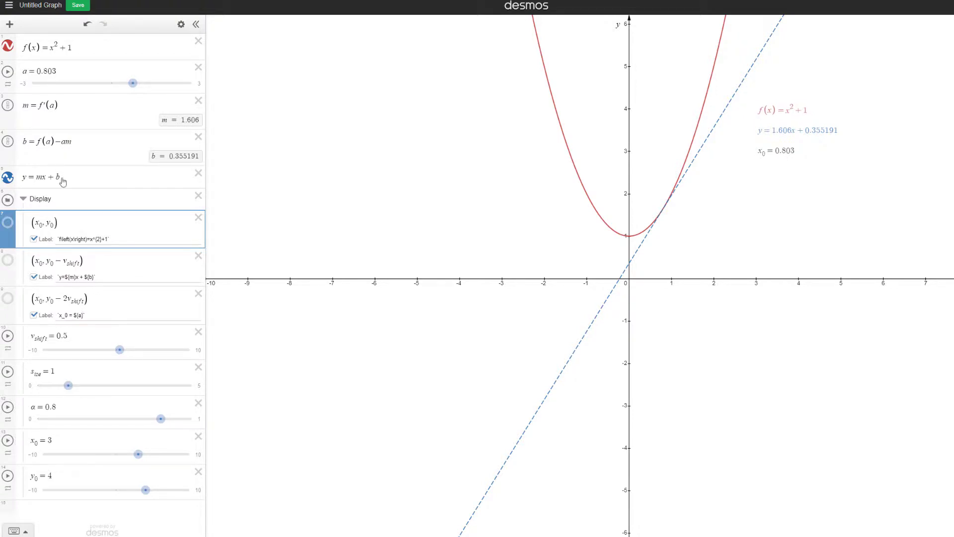
drag(68, 386, 81, 386)
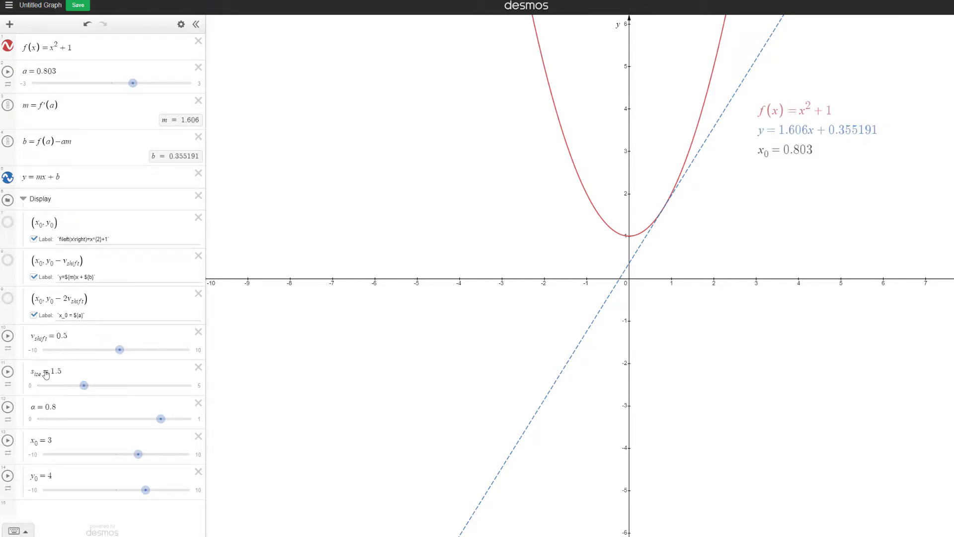
click(169, 421)
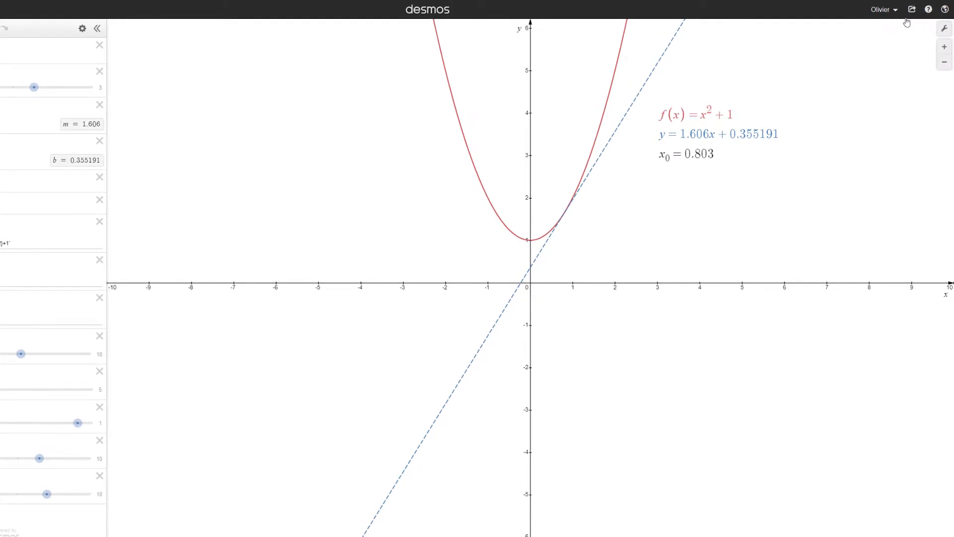
Share the graph so it can be opened on the phone
click(912, 9)
click(931, 60)
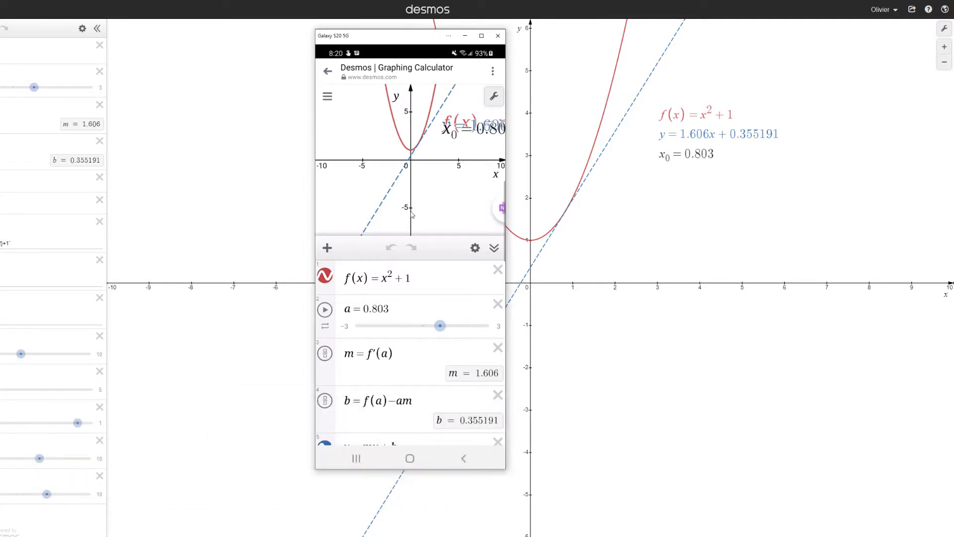
In the phone's copy of the graph, set v_shift to 1.5 and s_ize to 0.5 to fit the labels
scroll(389, 366, down, 5)
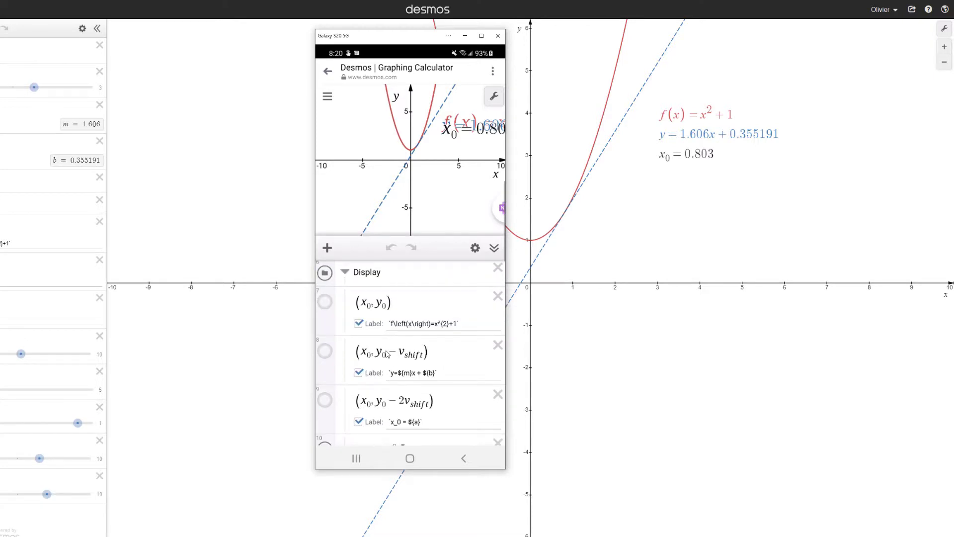
scroll(387, 355, down, 1)
scroll(417, 428, down, 2)
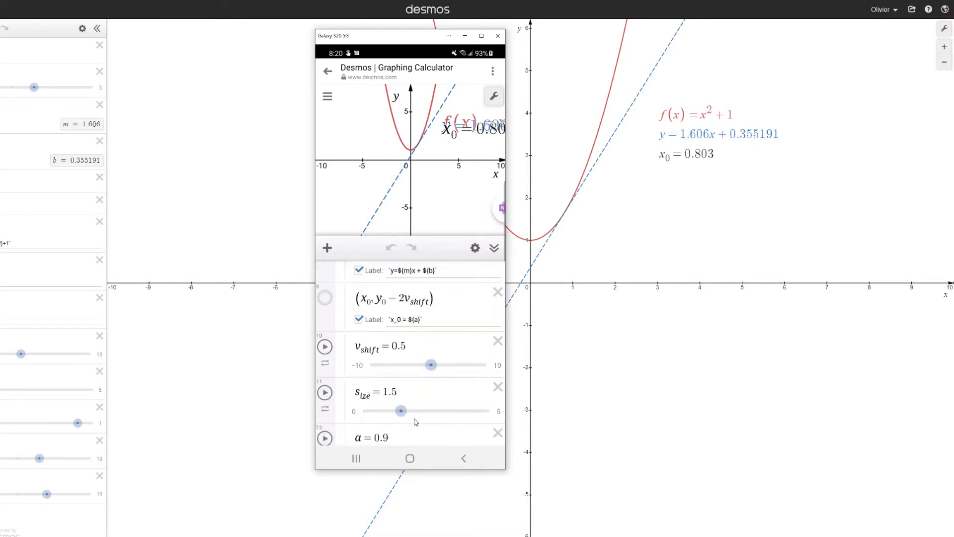
drag(402, 411, 390, 412)
drag(430, 365, 436, 367)
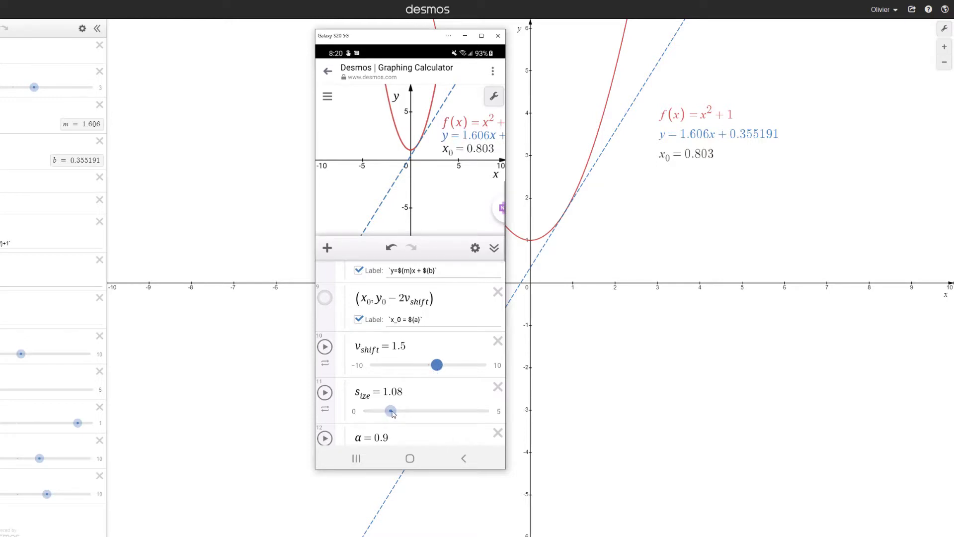
drag(392, 414, 378, 417)
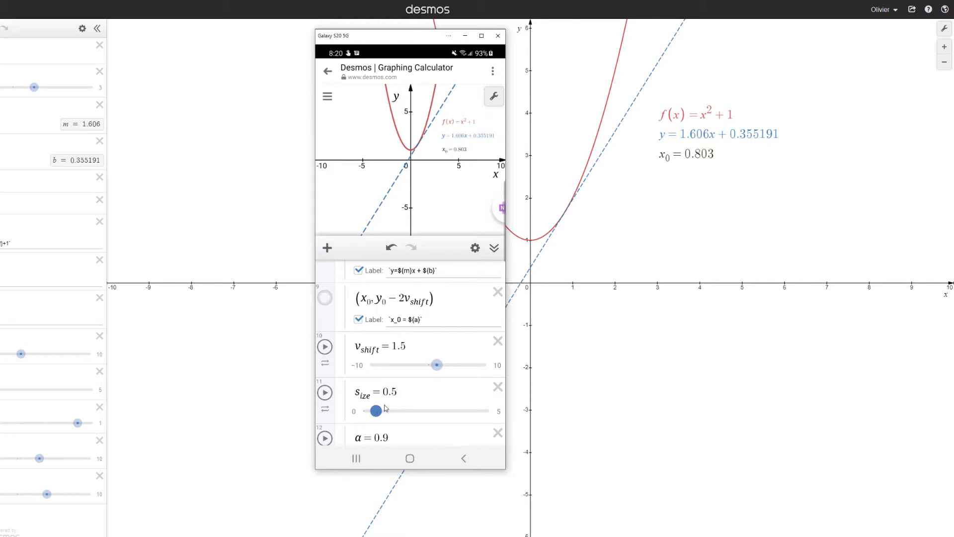
Raise y_0 to 10 in the phone's copy and collapse the expression list to show the full graph
click(493, 249)
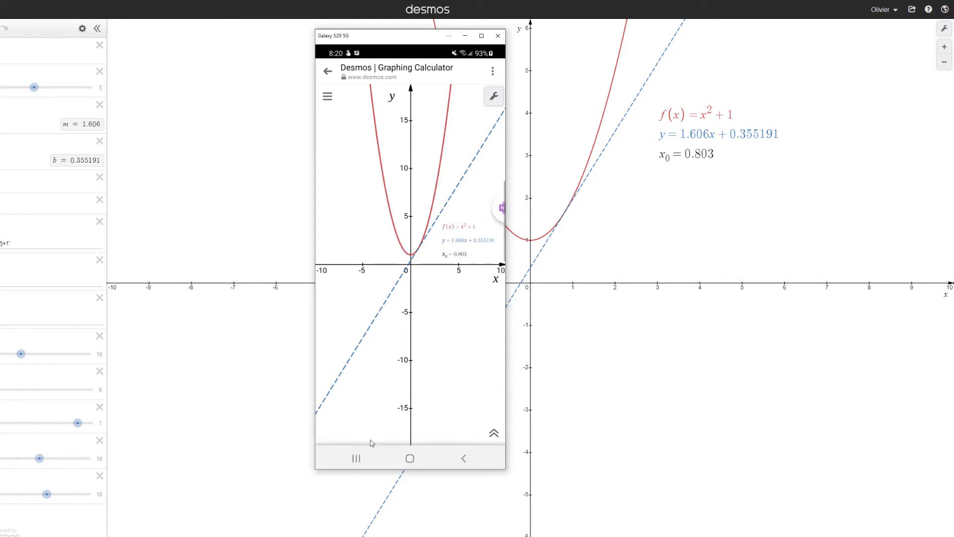
click(494, 433)
scroll(355, 360, down, 10)
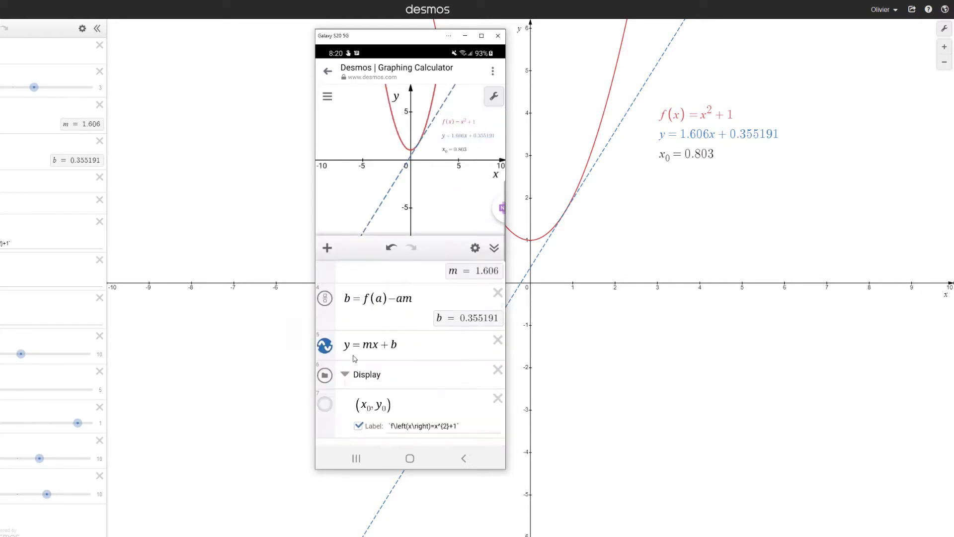
scroll(423, 371, down, 3)
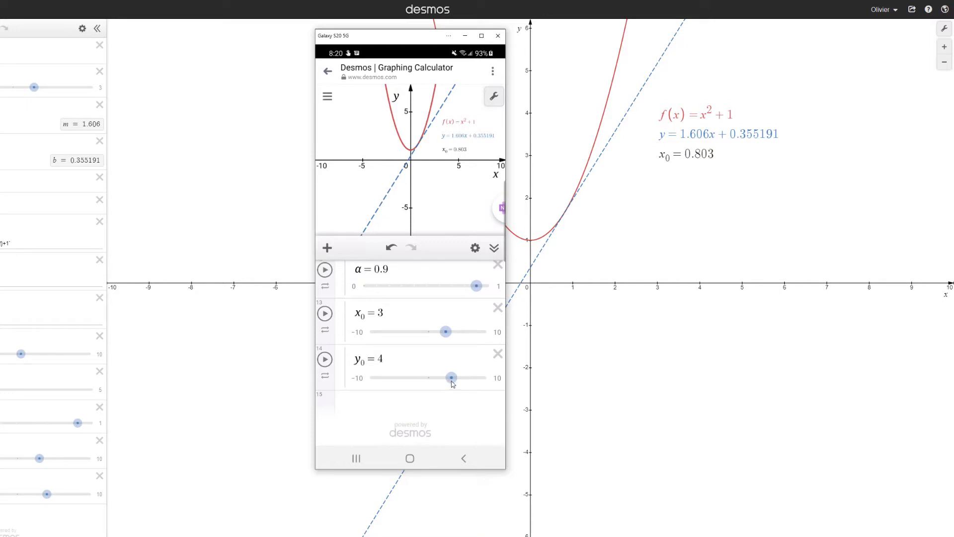
drag(452, 379, 493, 382)
click(494, 247)
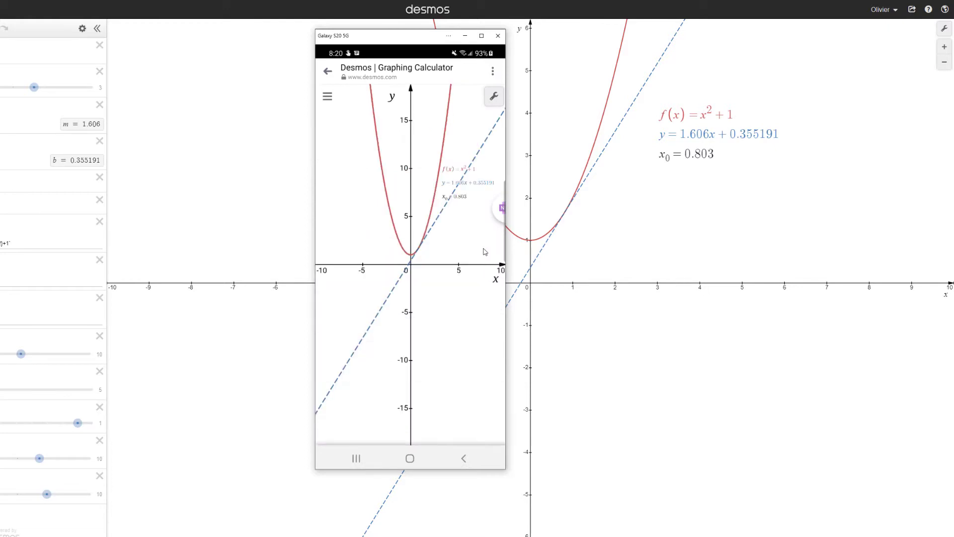